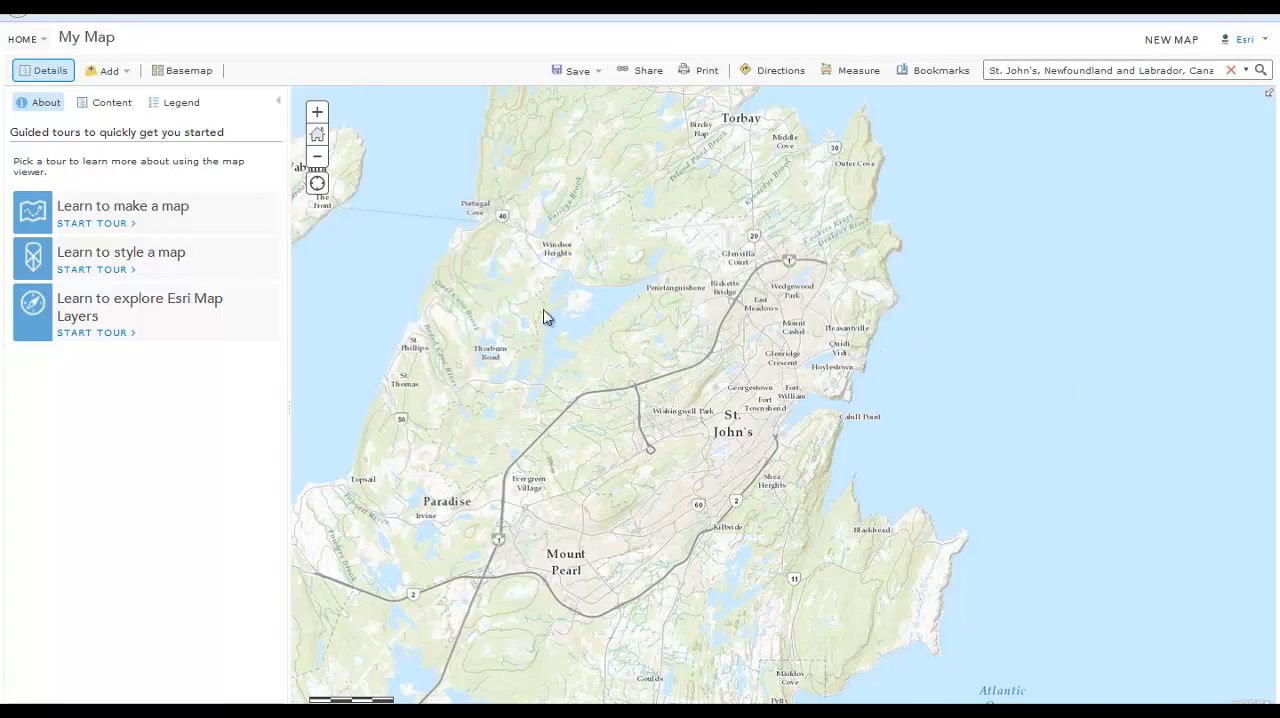
Change the basemap of the St. John's area map to National Geographic
left_click_drag(918, 550, 961, 552)
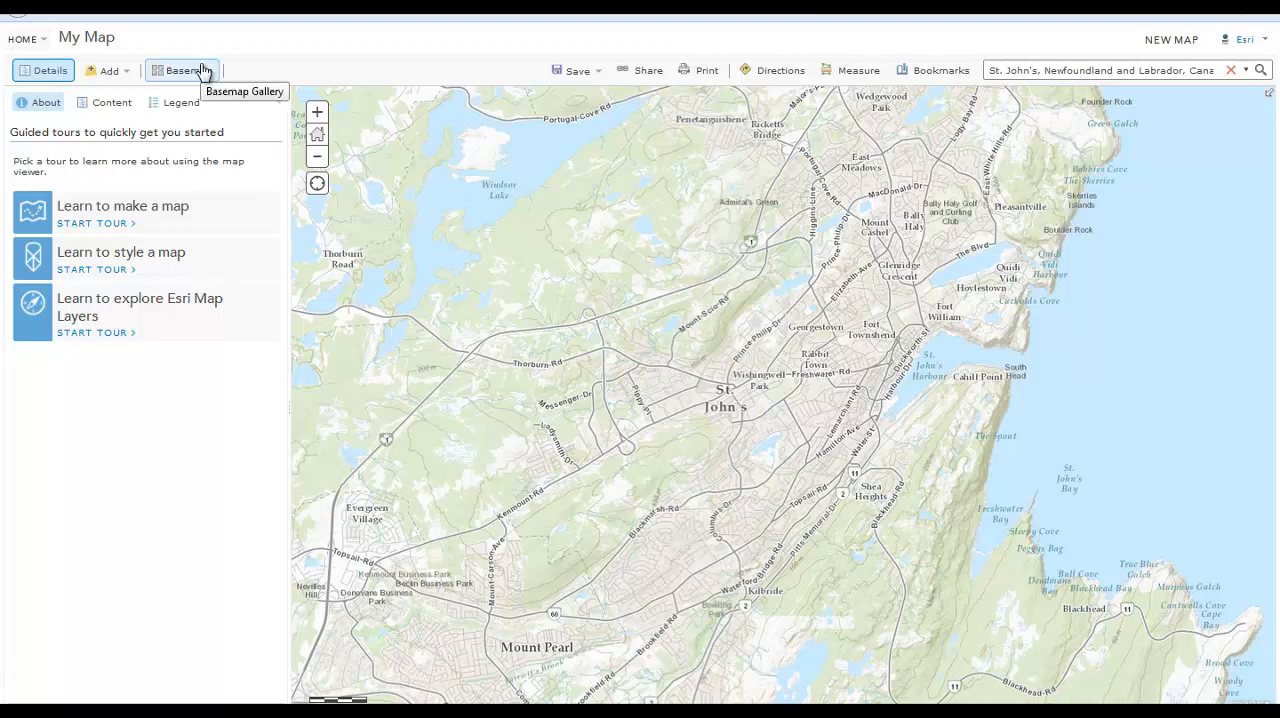
left_click(203, 73)
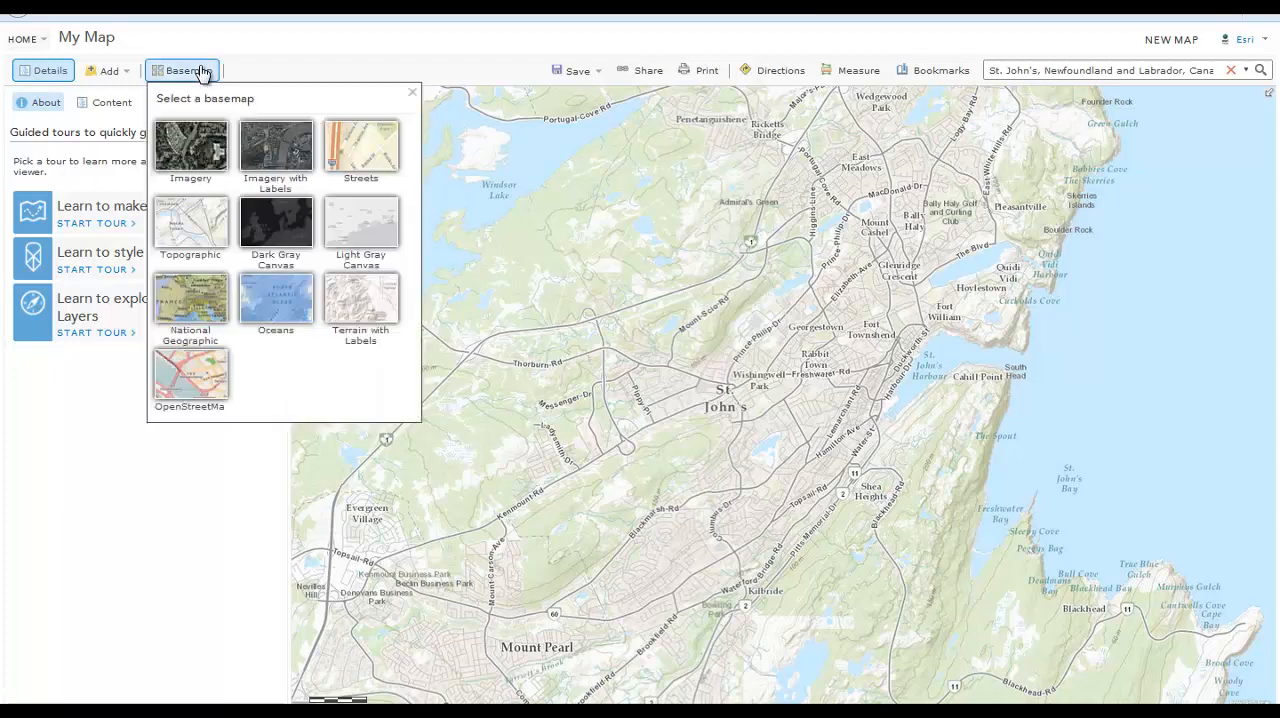
left_click(208, 306)
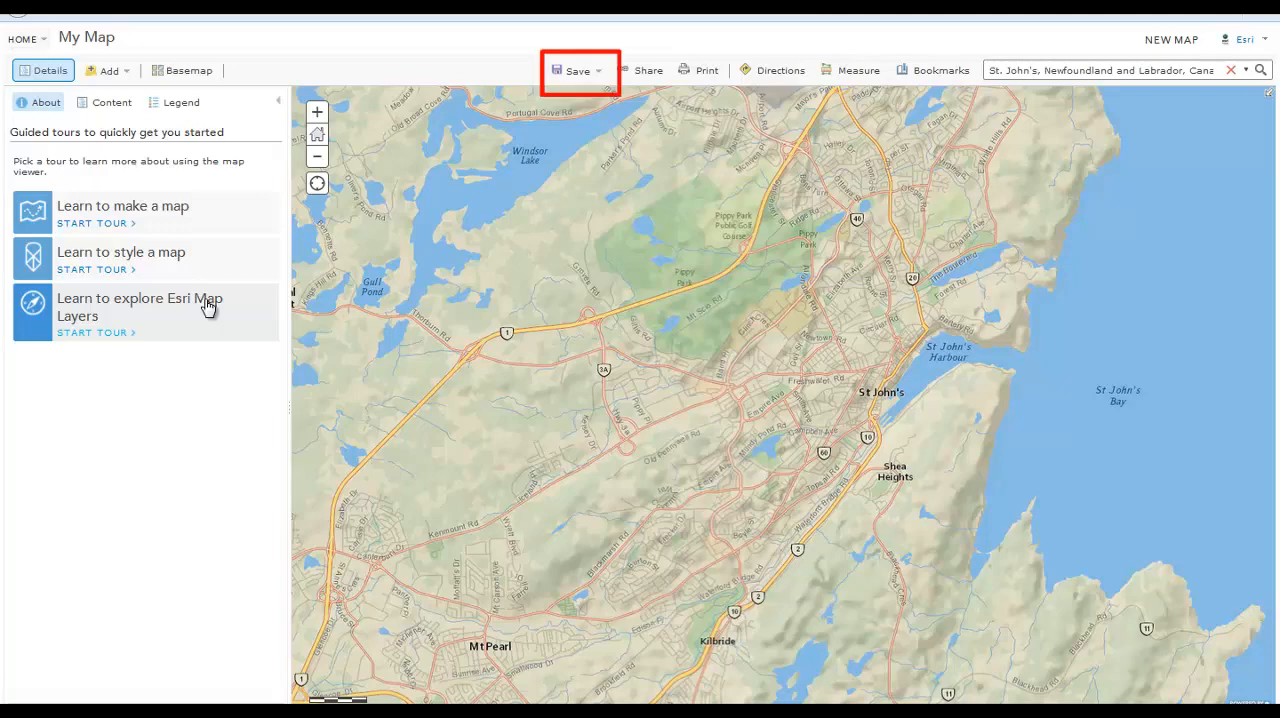
Save the map as a new item titled with the soldier's rank and surname plus "Web Map", tagged "Solider's Story"
left_click(580, 72)
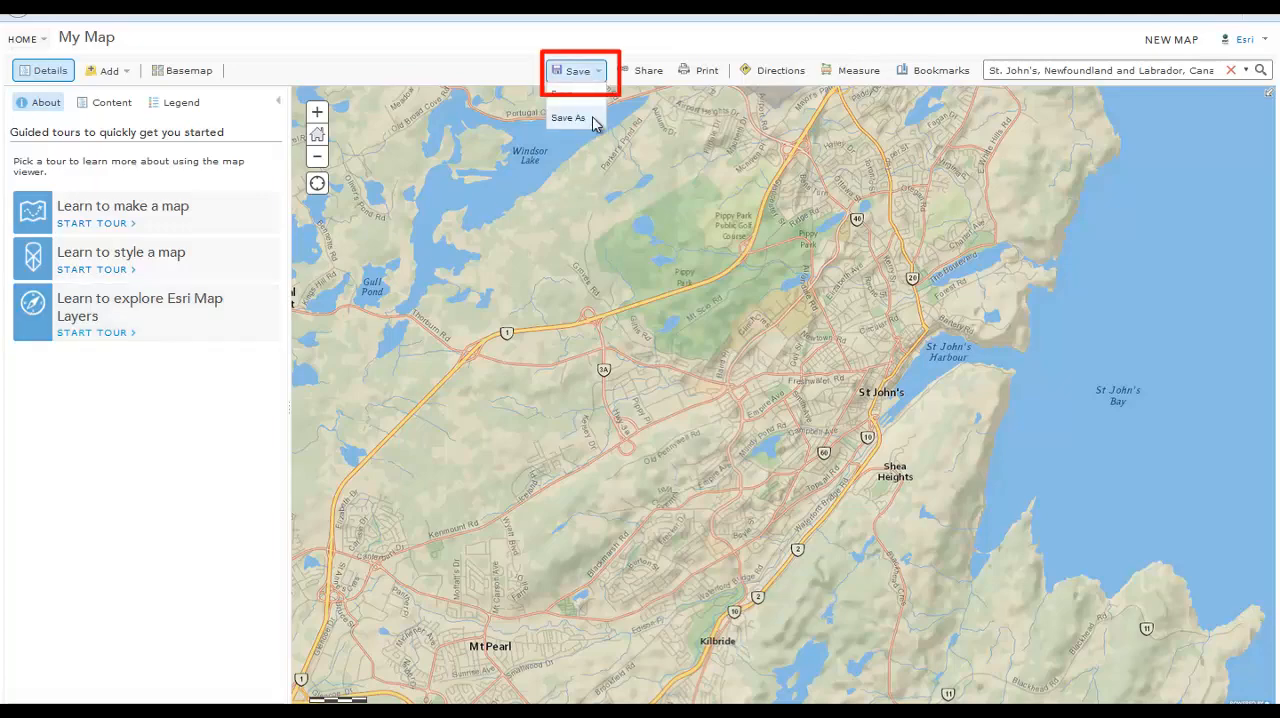
left_click(570, 118)
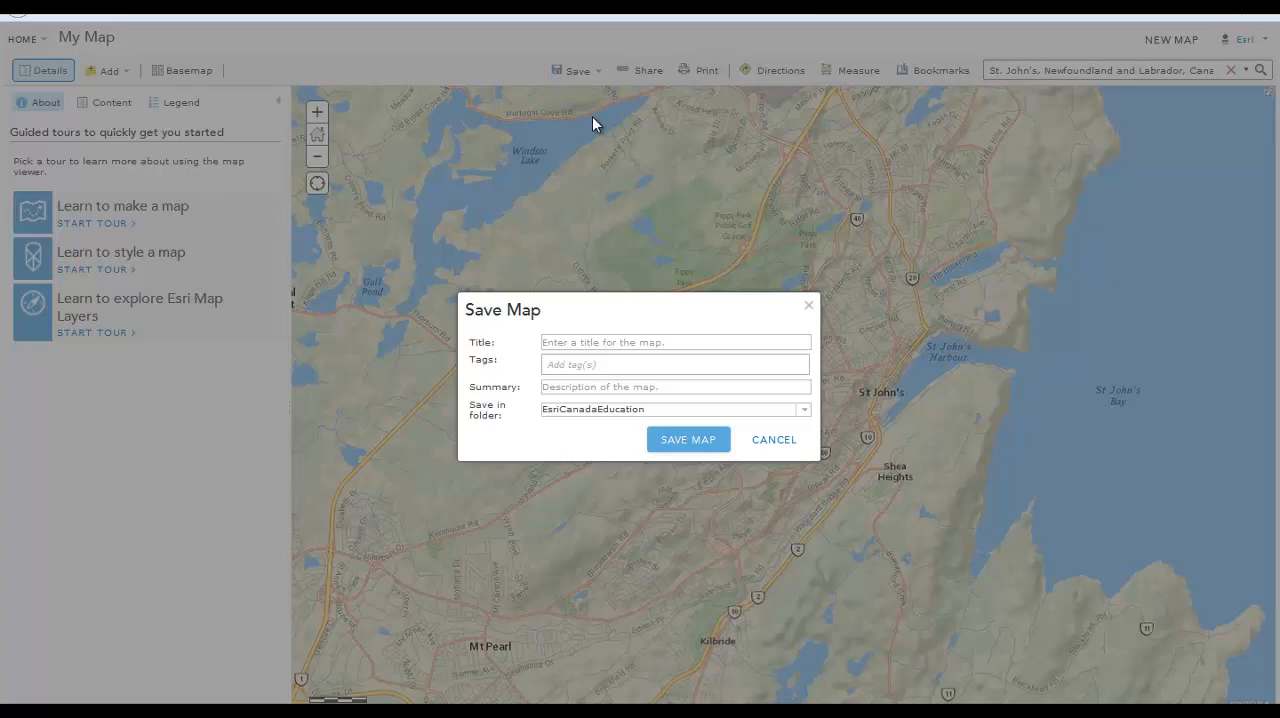
left_click(657, 344)
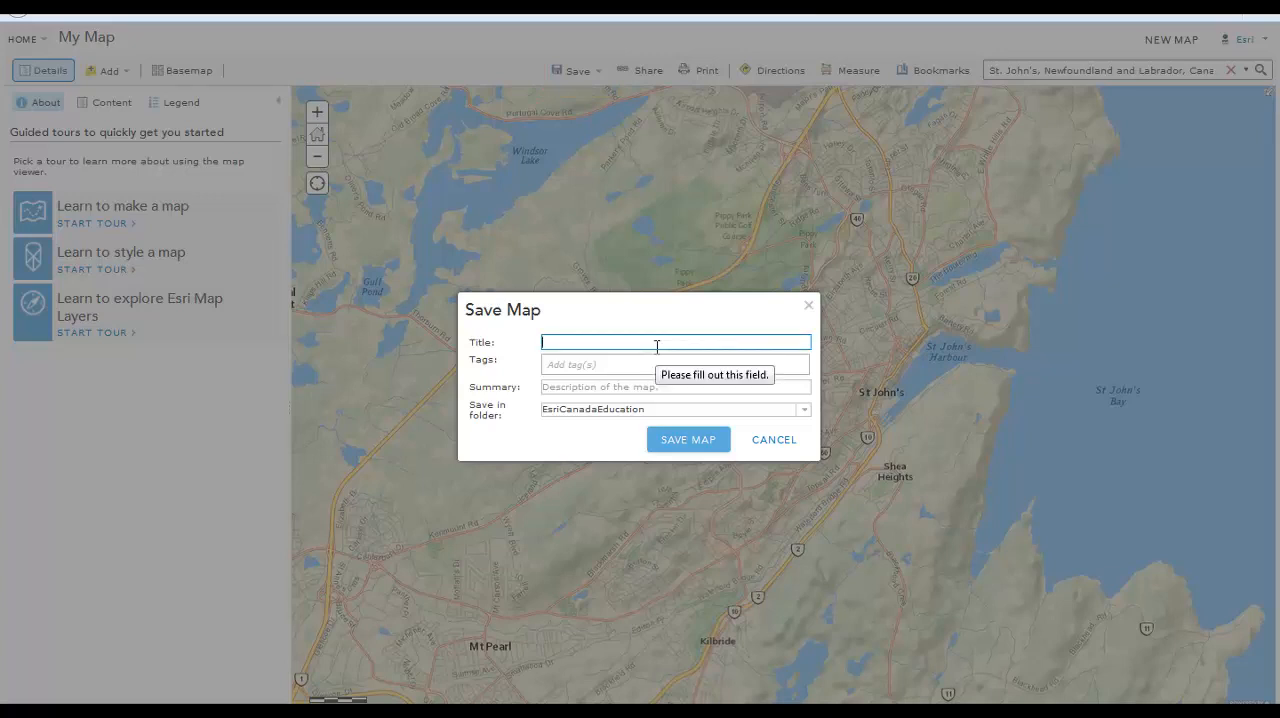
type("Sargent Samson Web Map")
left_click(636, 358)
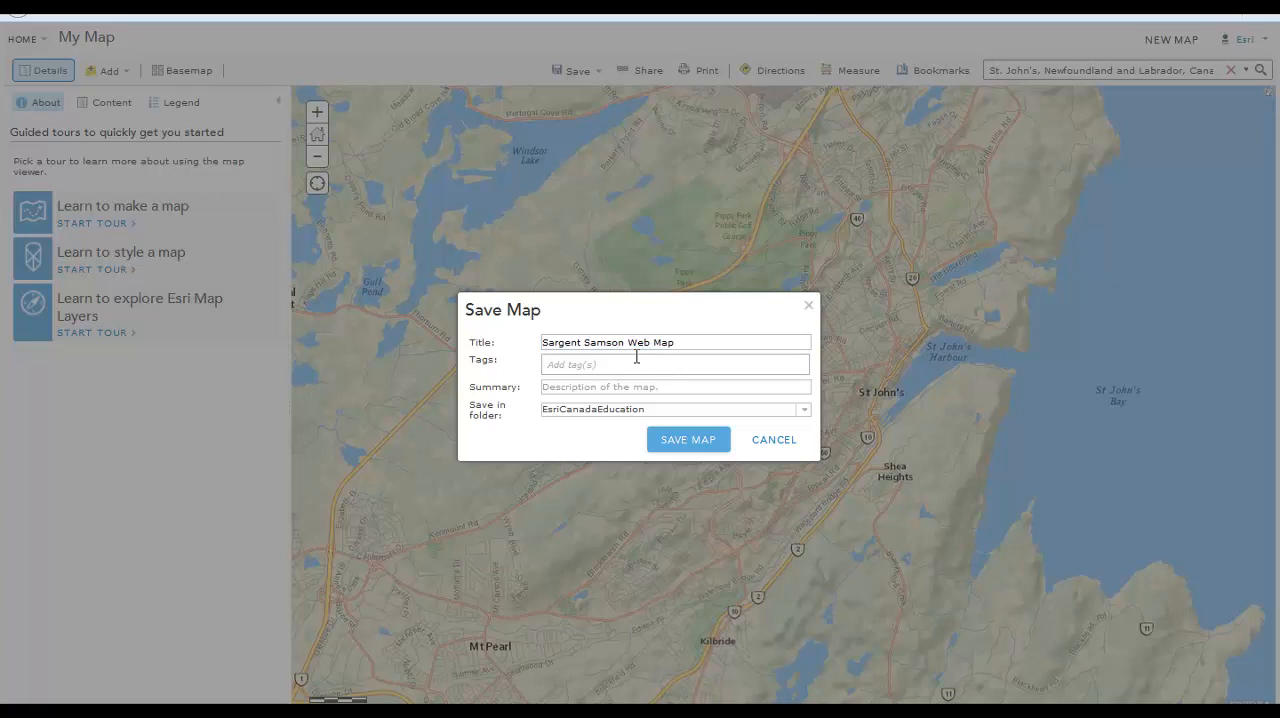
type("Solider's Story")
key("Return")
left_click(645, 388)
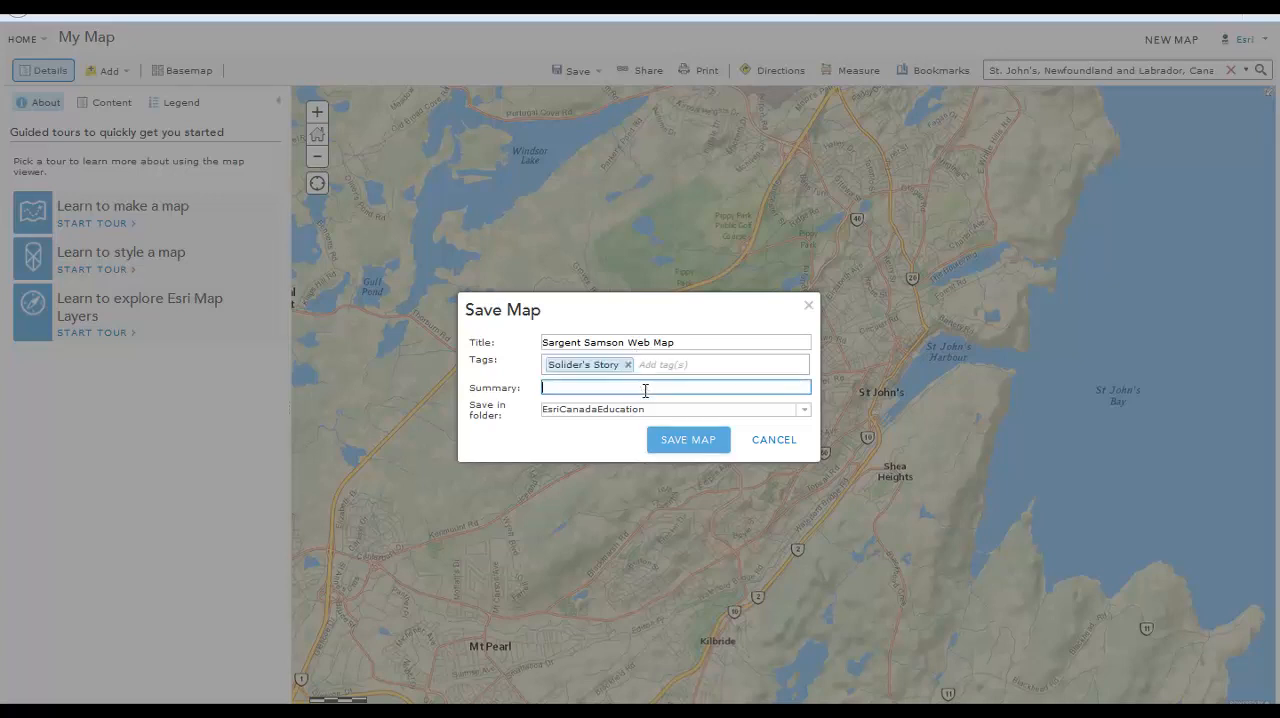
left_click(806, 414)
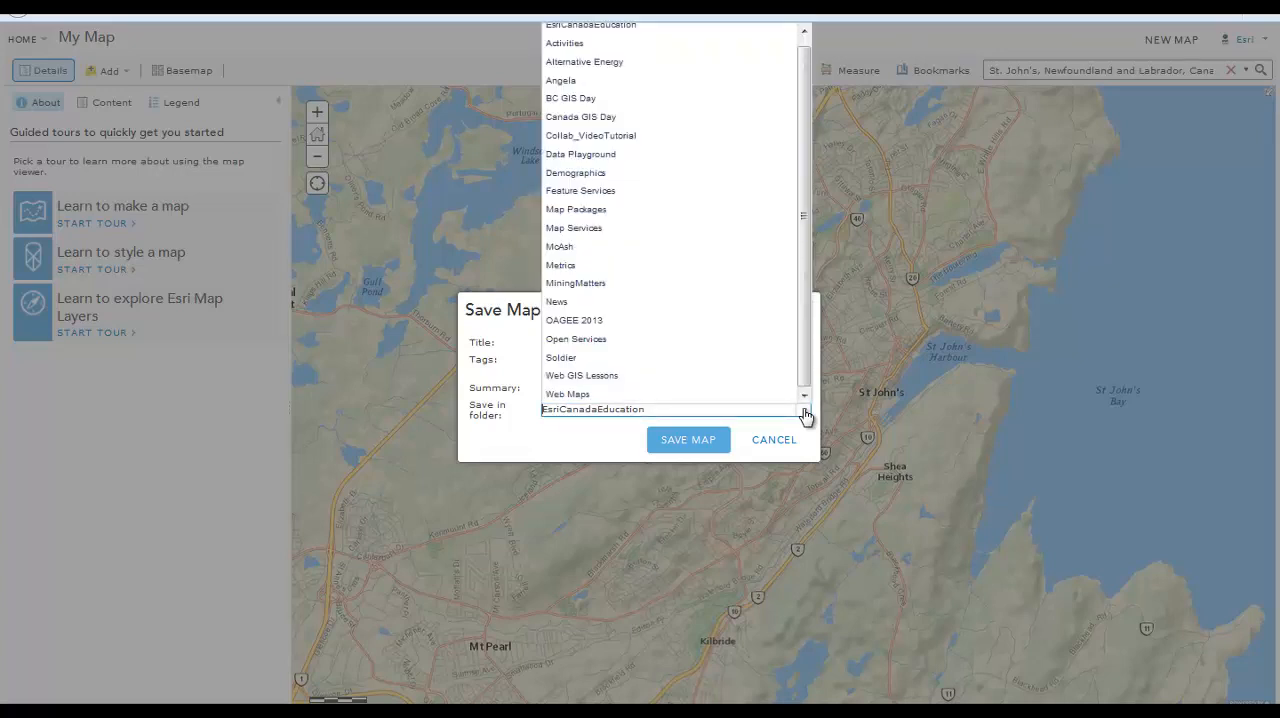
left_click(807, 415)
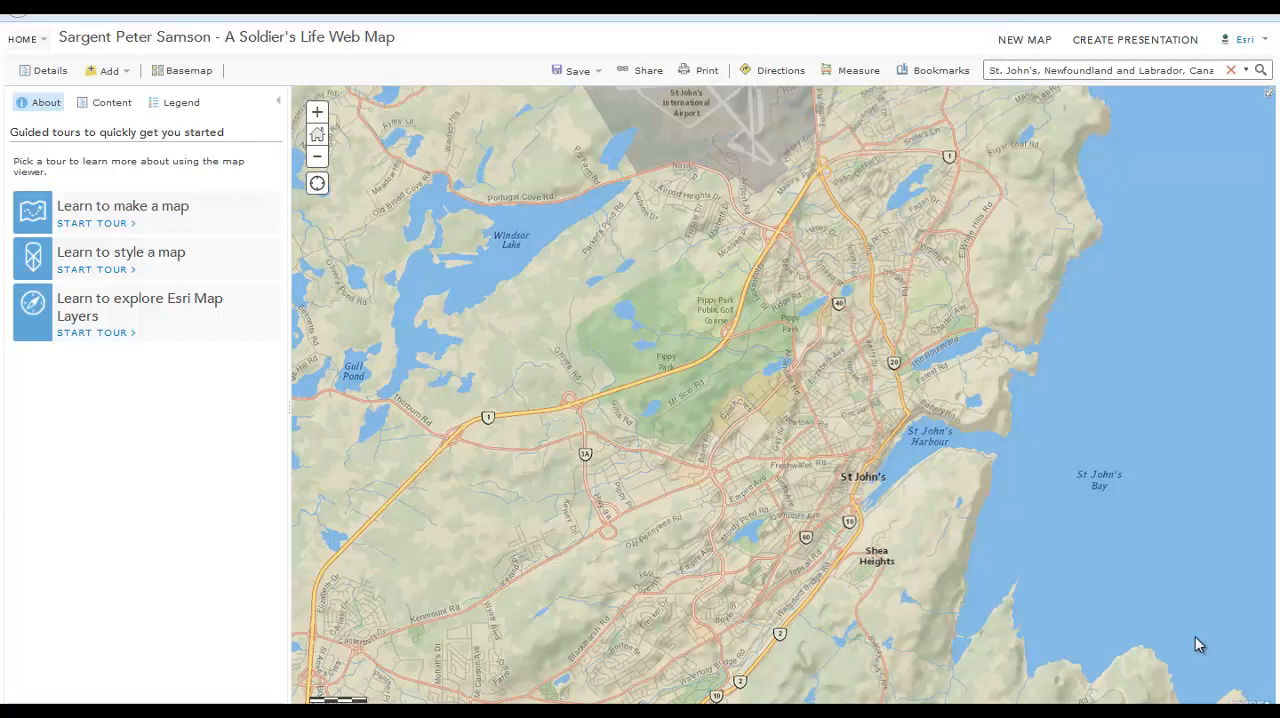
Add a map notes layer using the Map Notes template and place a stickpin at St. John's
left_click(114, 72)
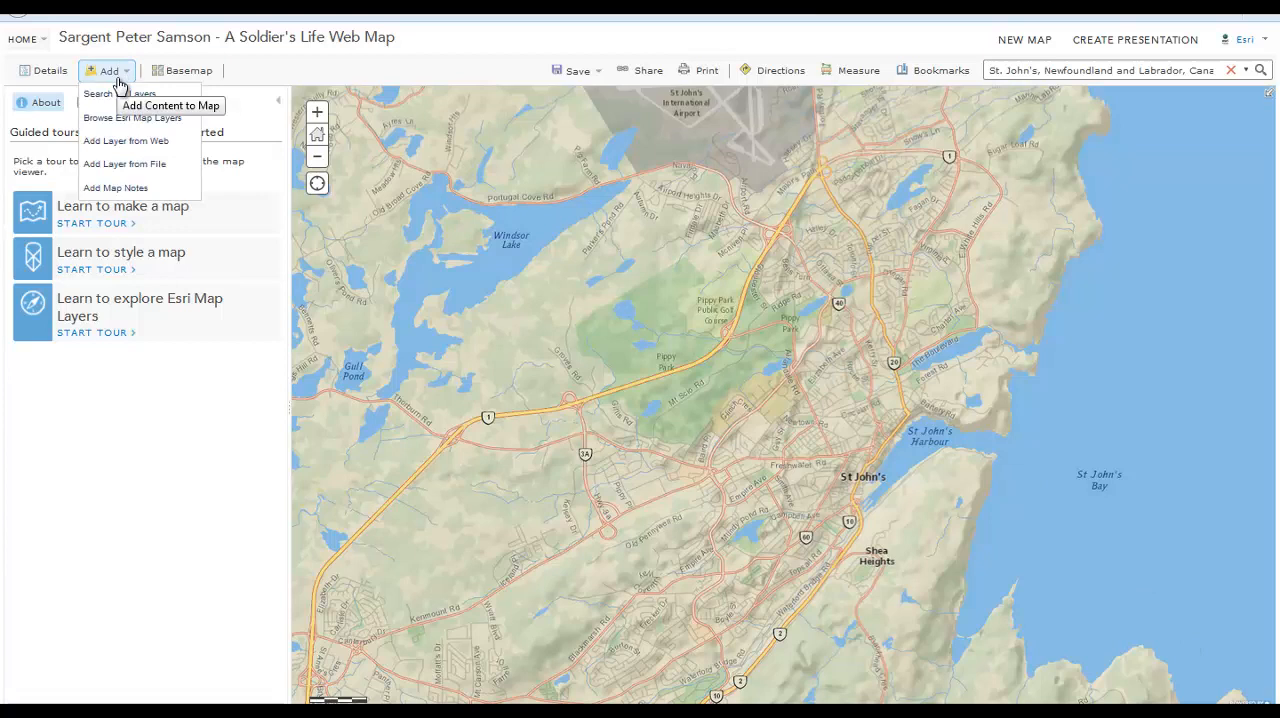
left_click(118, 190)
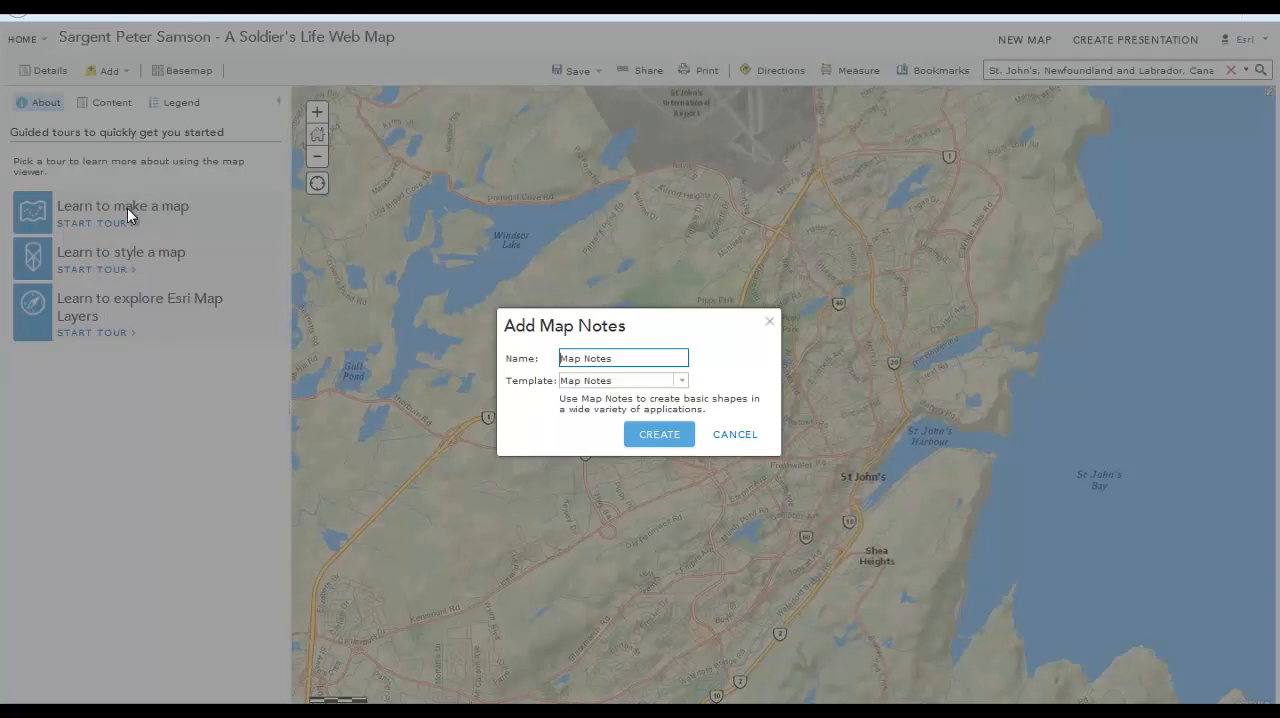
left_click(674, 440)
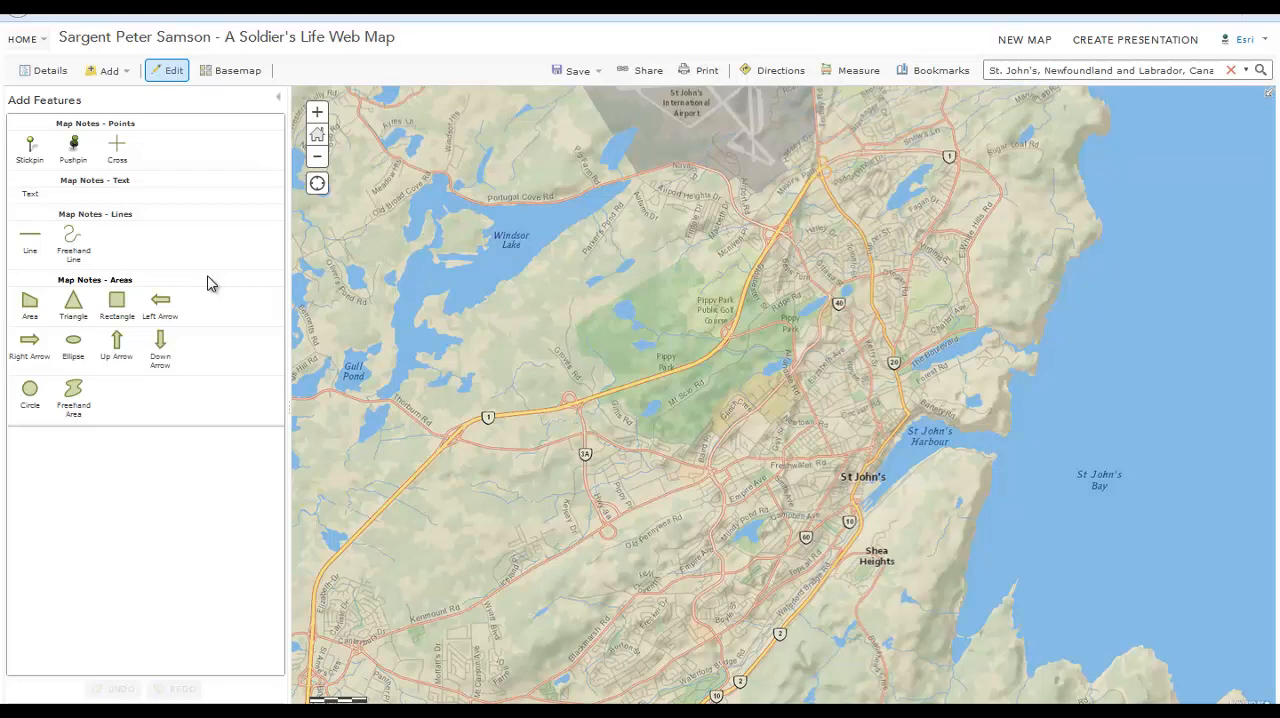
left_click(31, 150)
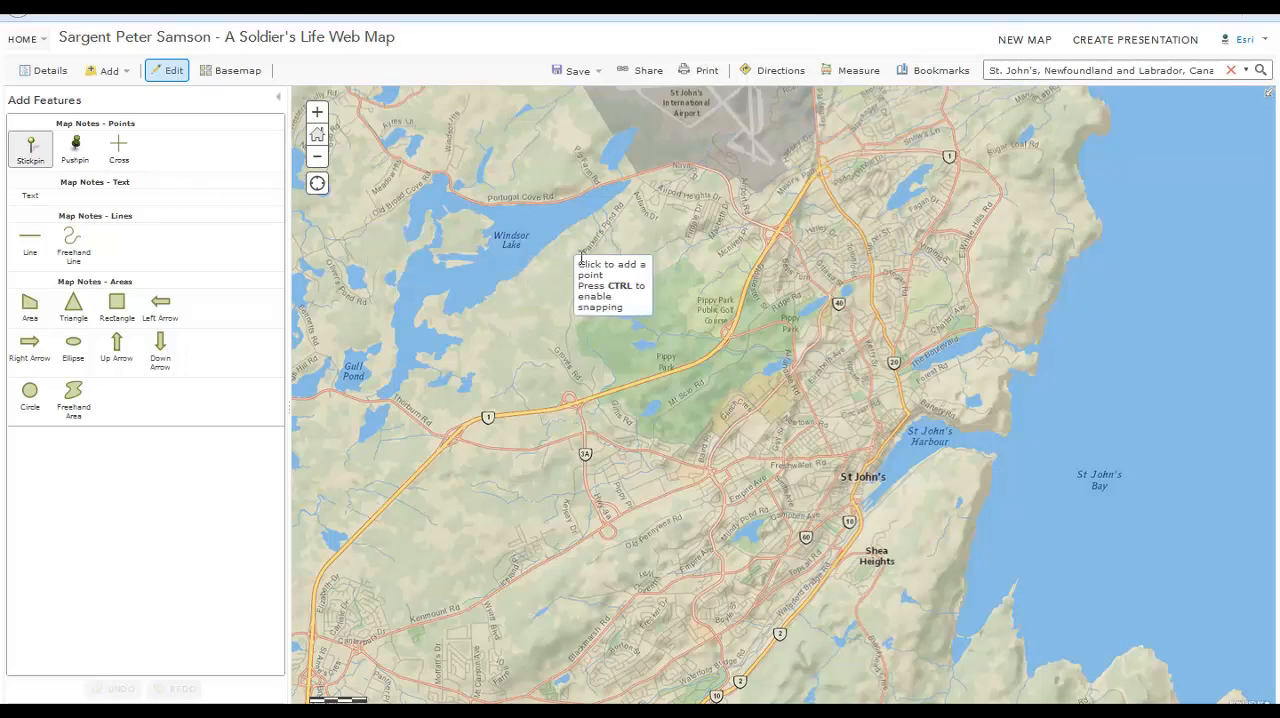
left_click(855, 457)
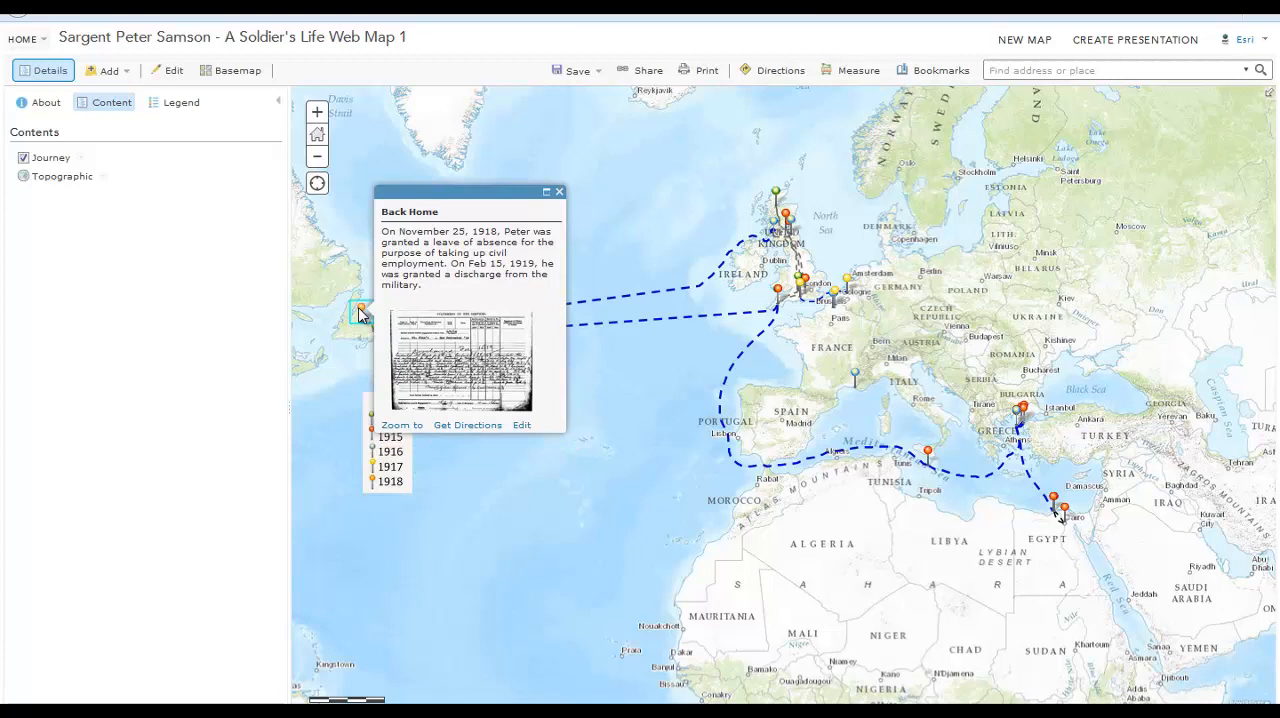
Examine the Atlantic crossing line's note and the editable details of the northern Scotland stickpin
left_click(768, 313)
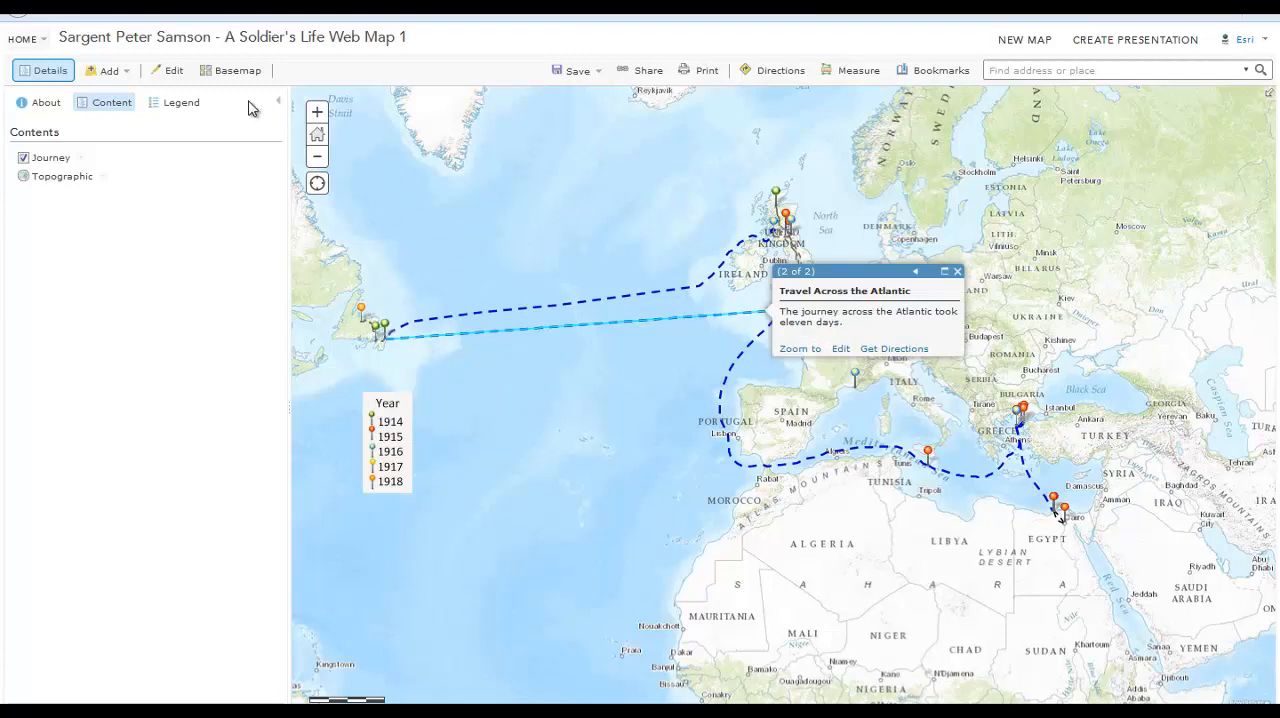
left_click(181, 76)
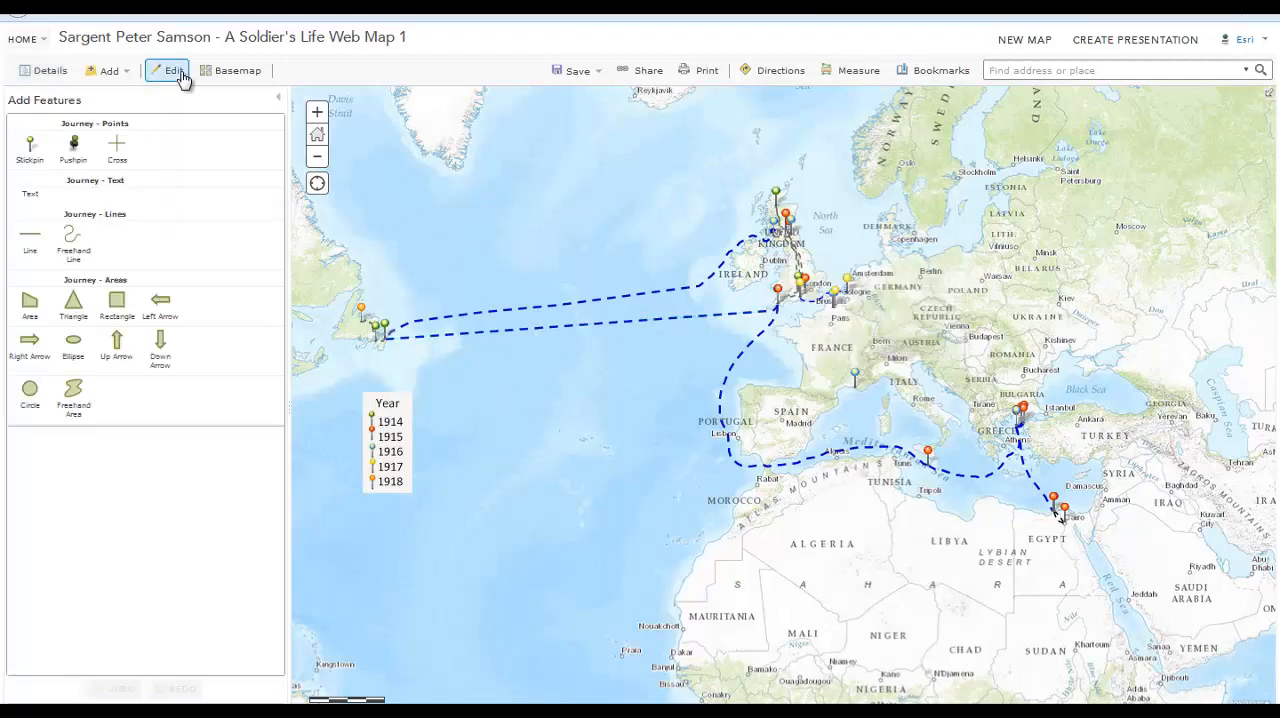
left_click(777, 195)
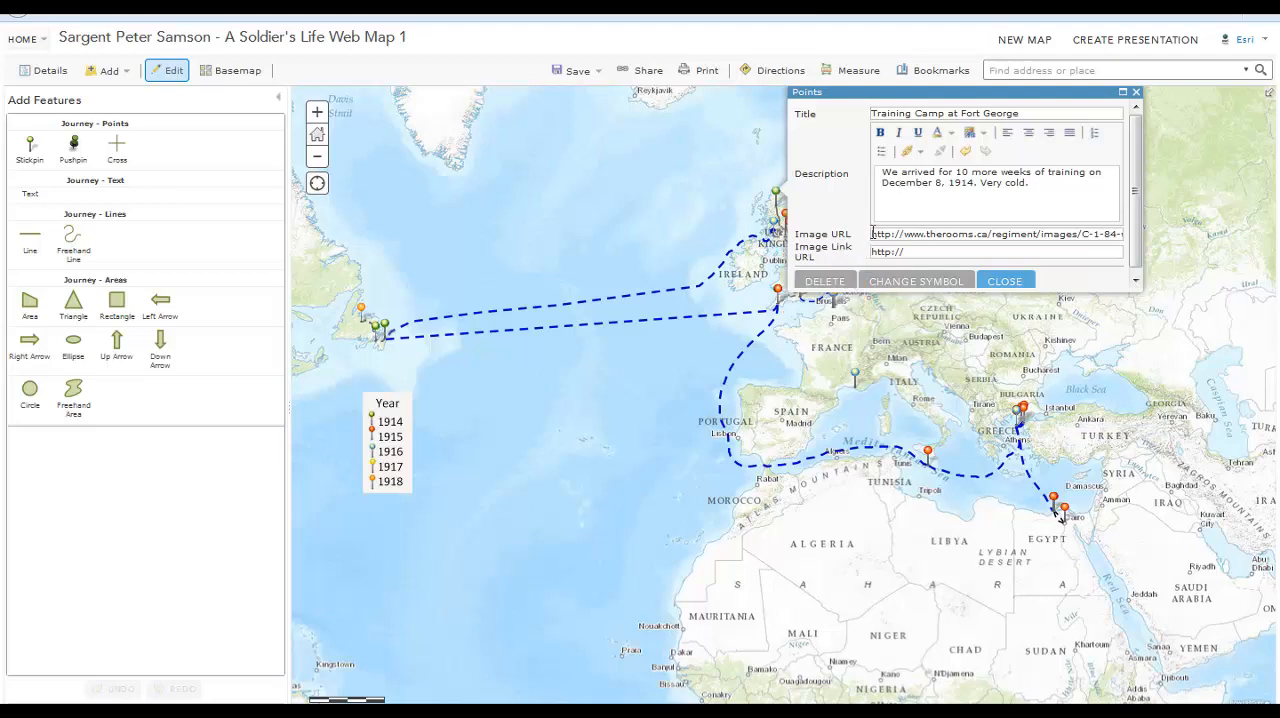
left_click(1004, 281)
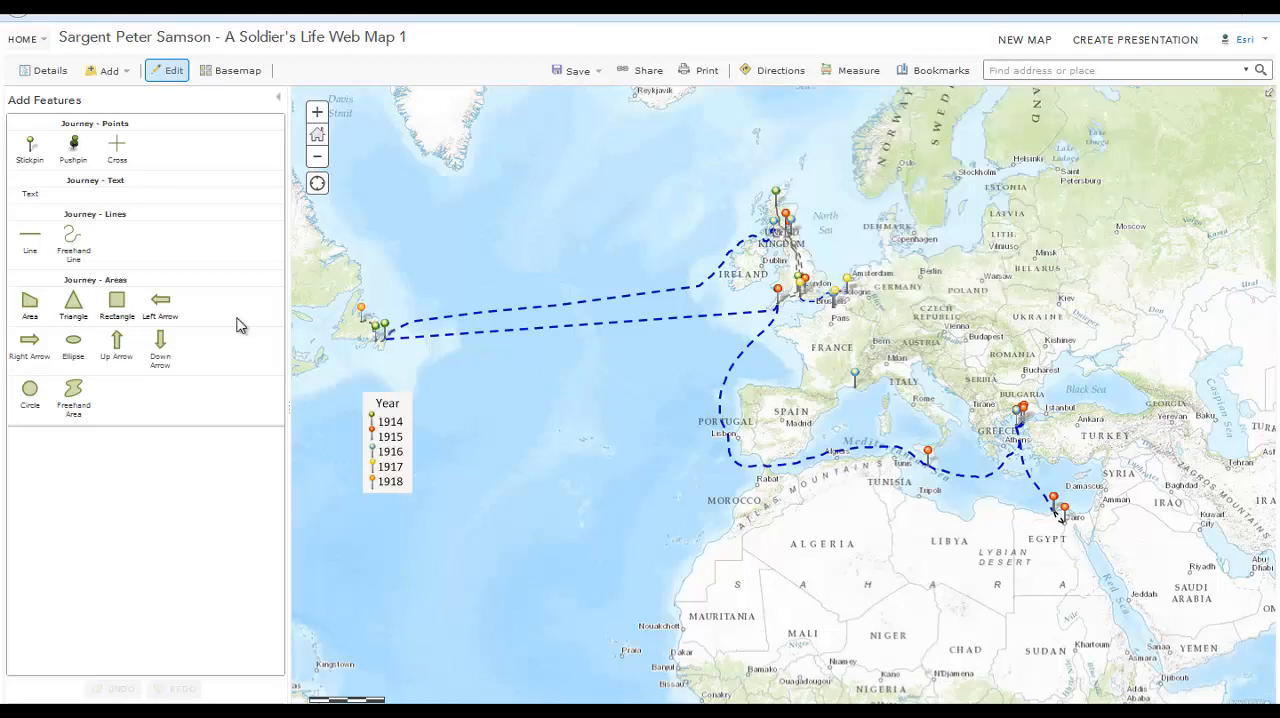
Leave editing mode and open the Training Camp at Fort George note for editing from its pop-up
left_click(171, 72)
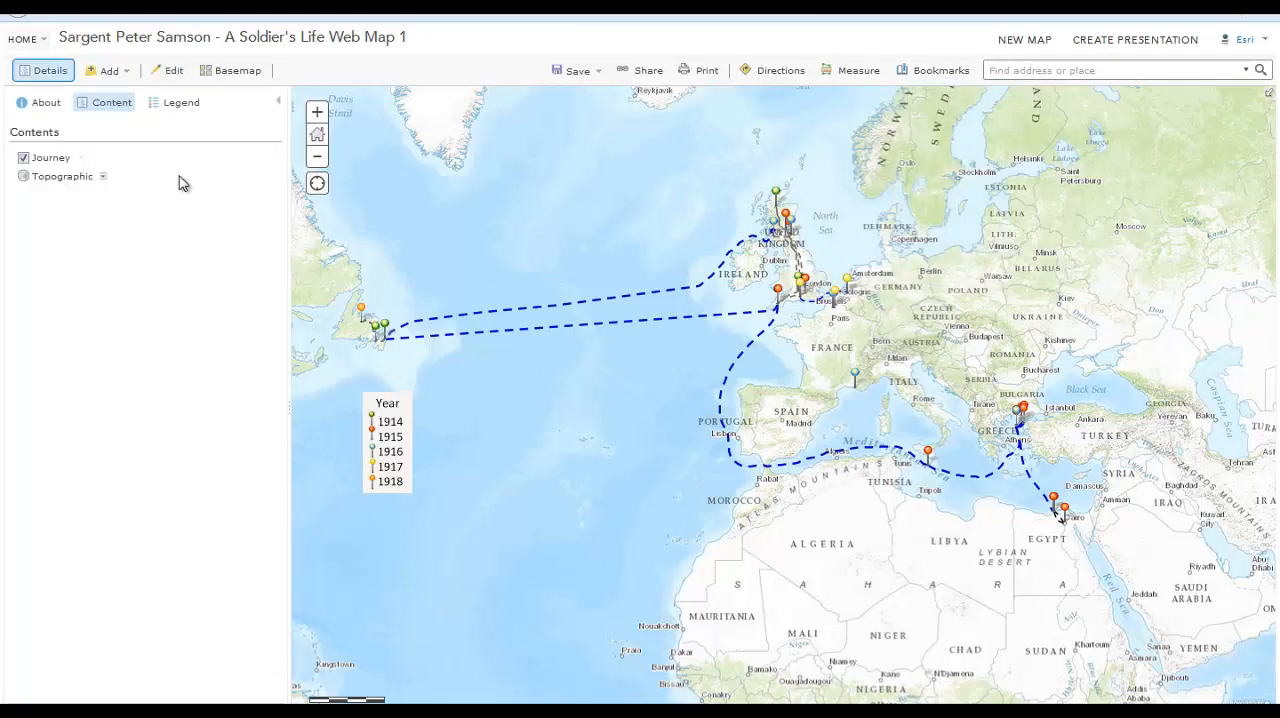
left_click(172, 72)
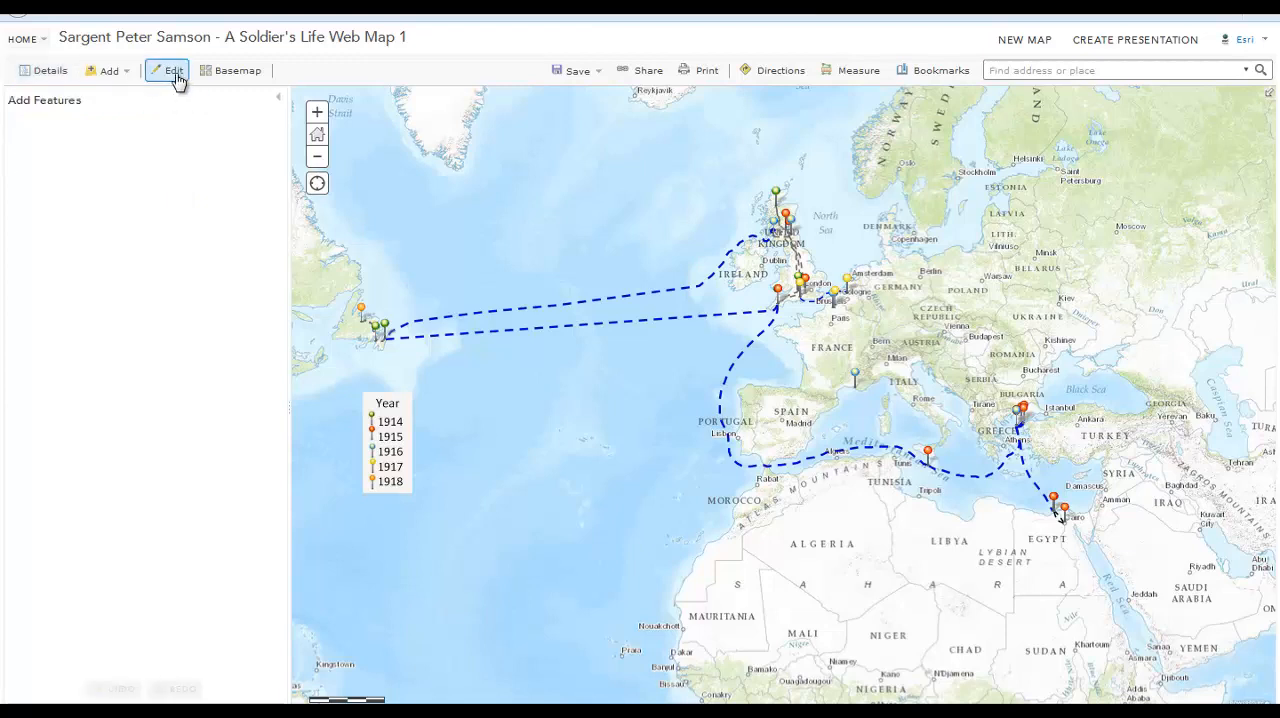
left_click(174, 75)
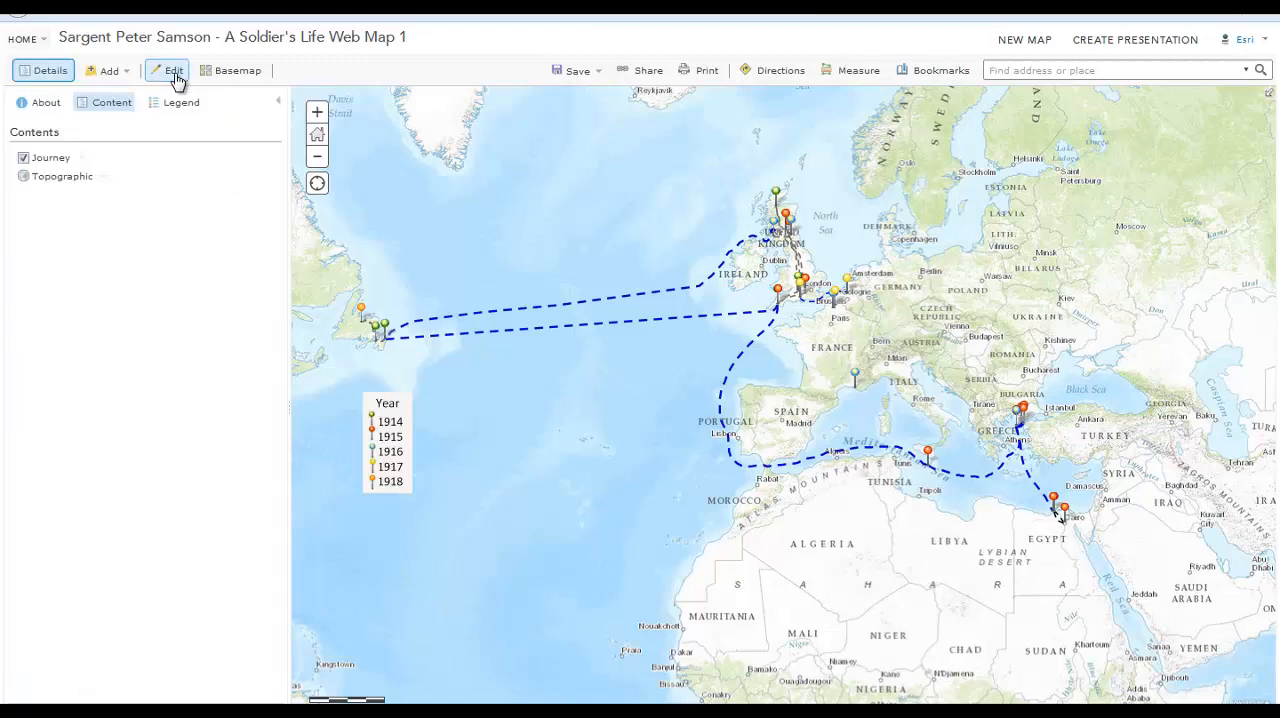
left_click(776, 192)
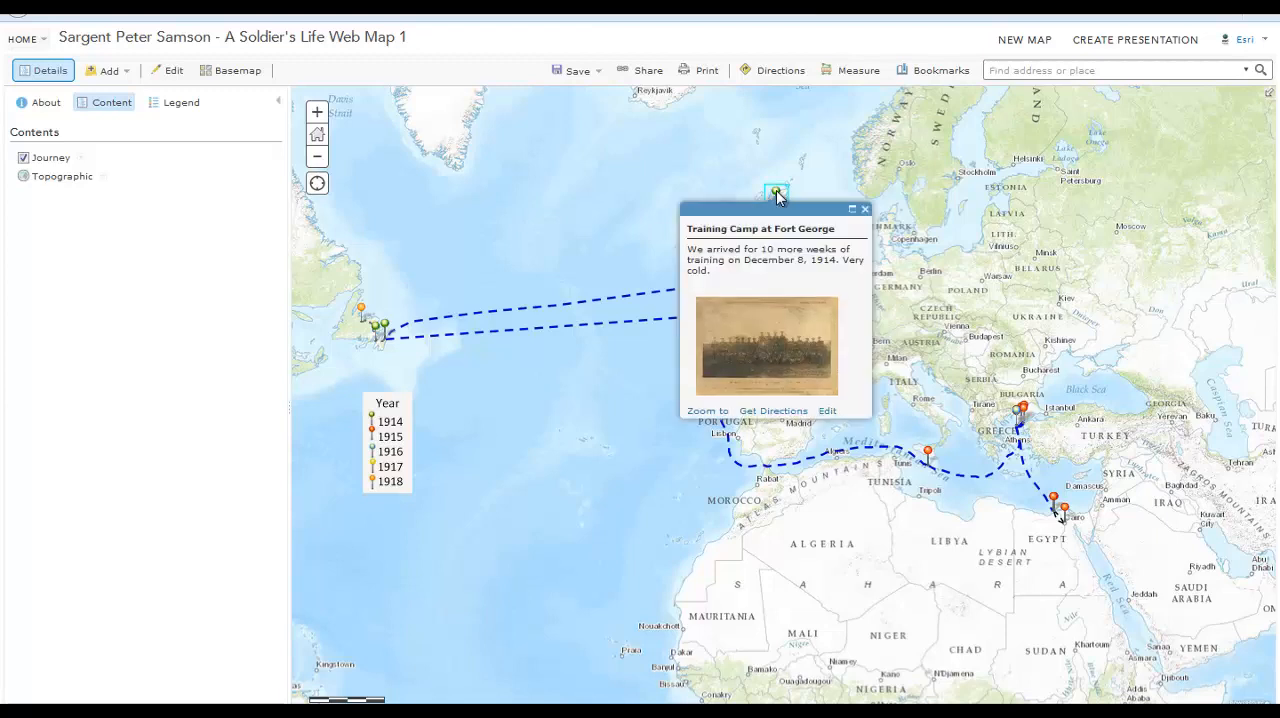
left_click(827, 414)
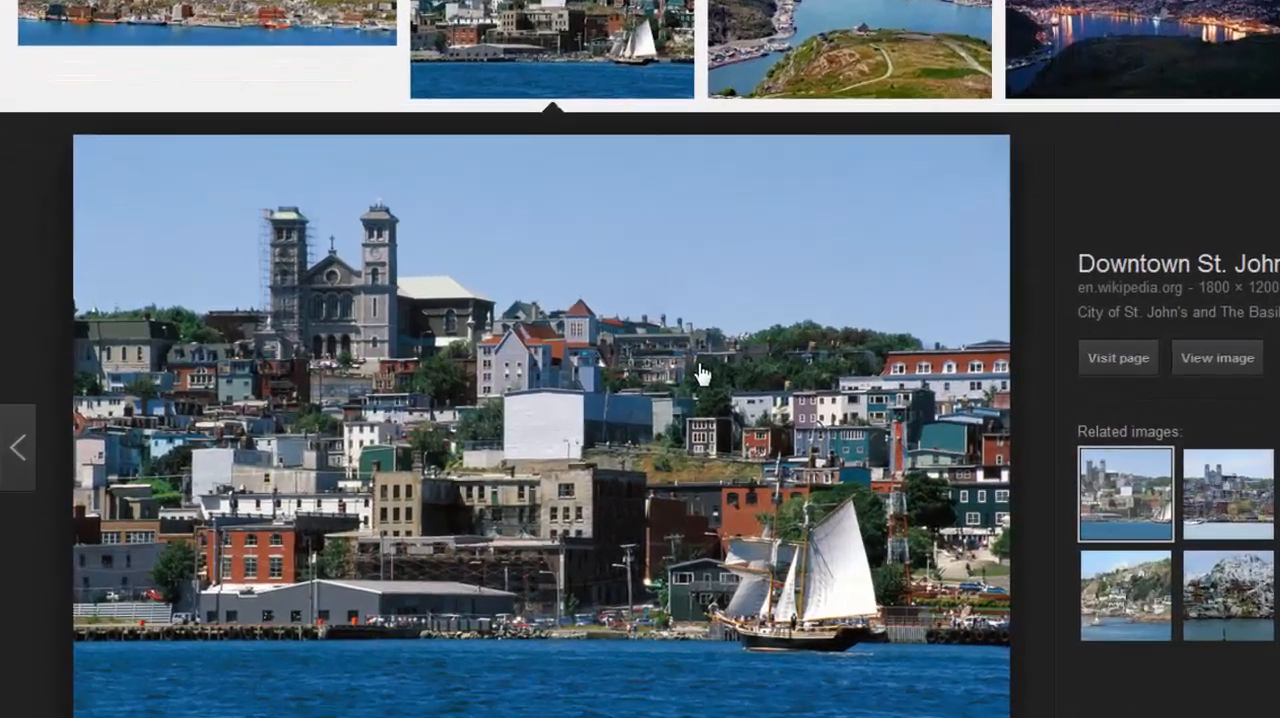
Copy the Malta point's image URL into its Image Link URL and close the point's details
right_click(862, 380)
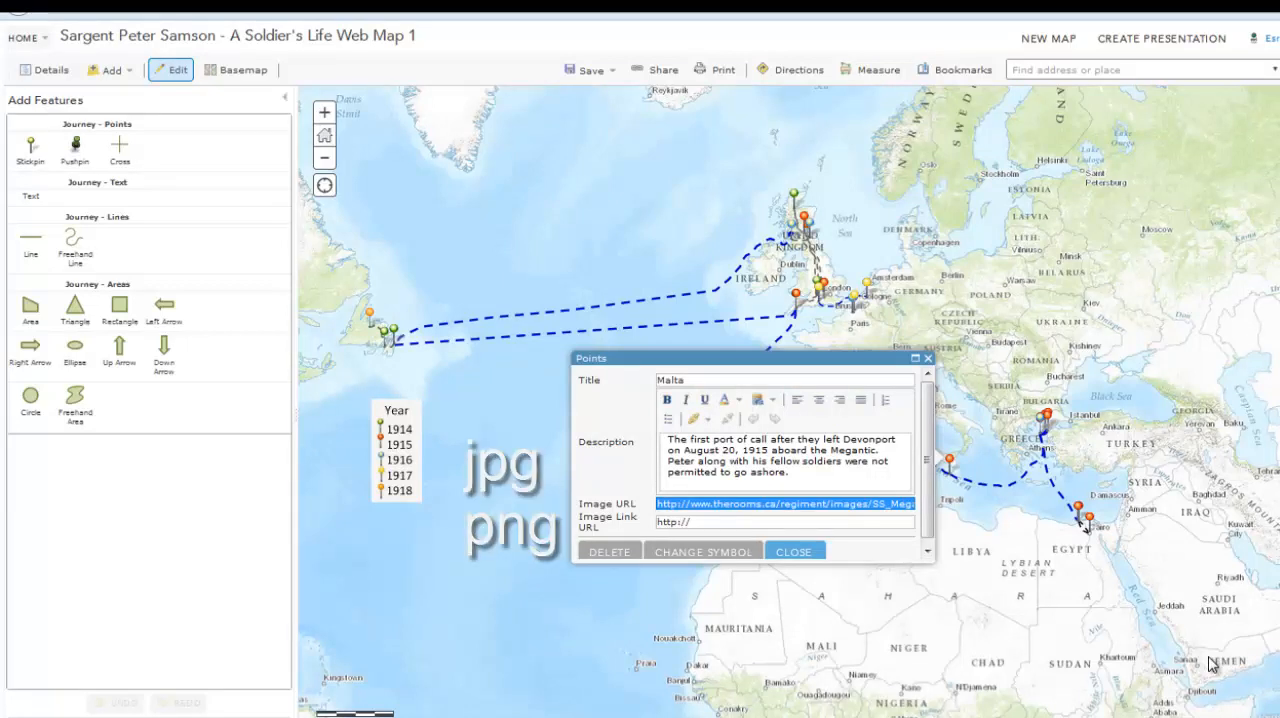
key("Tab")
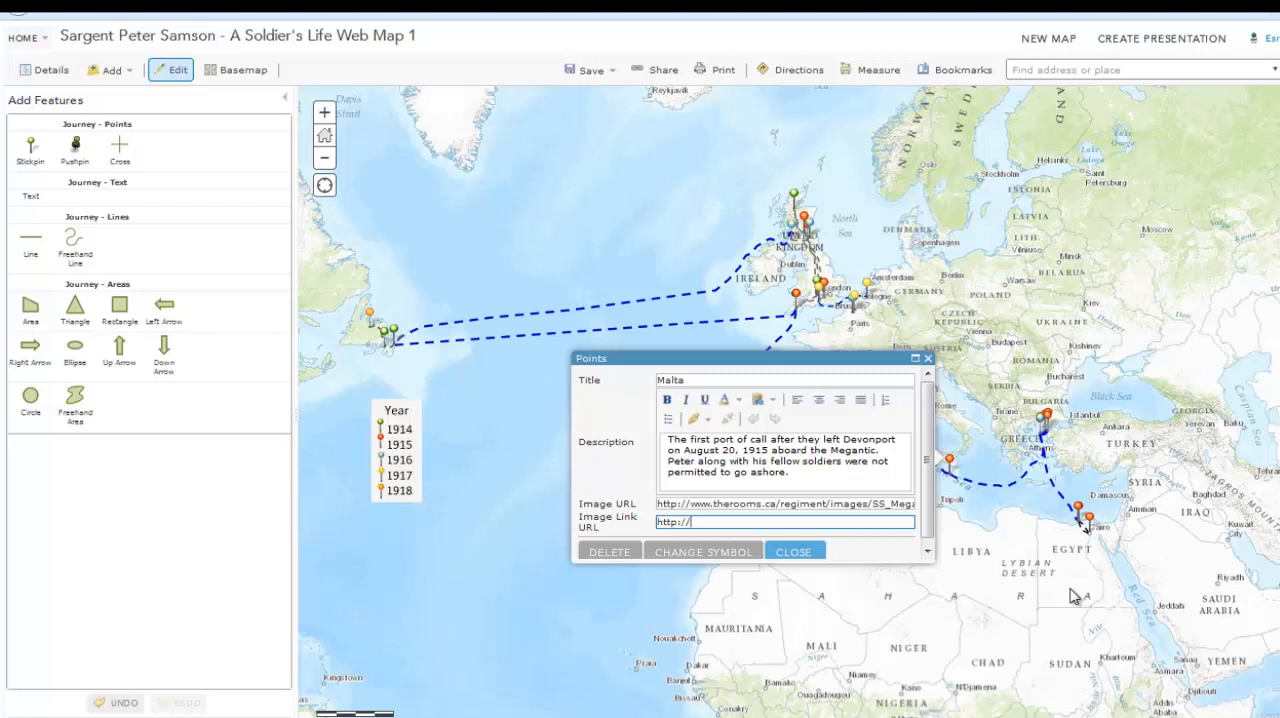
double_click(686, 502)
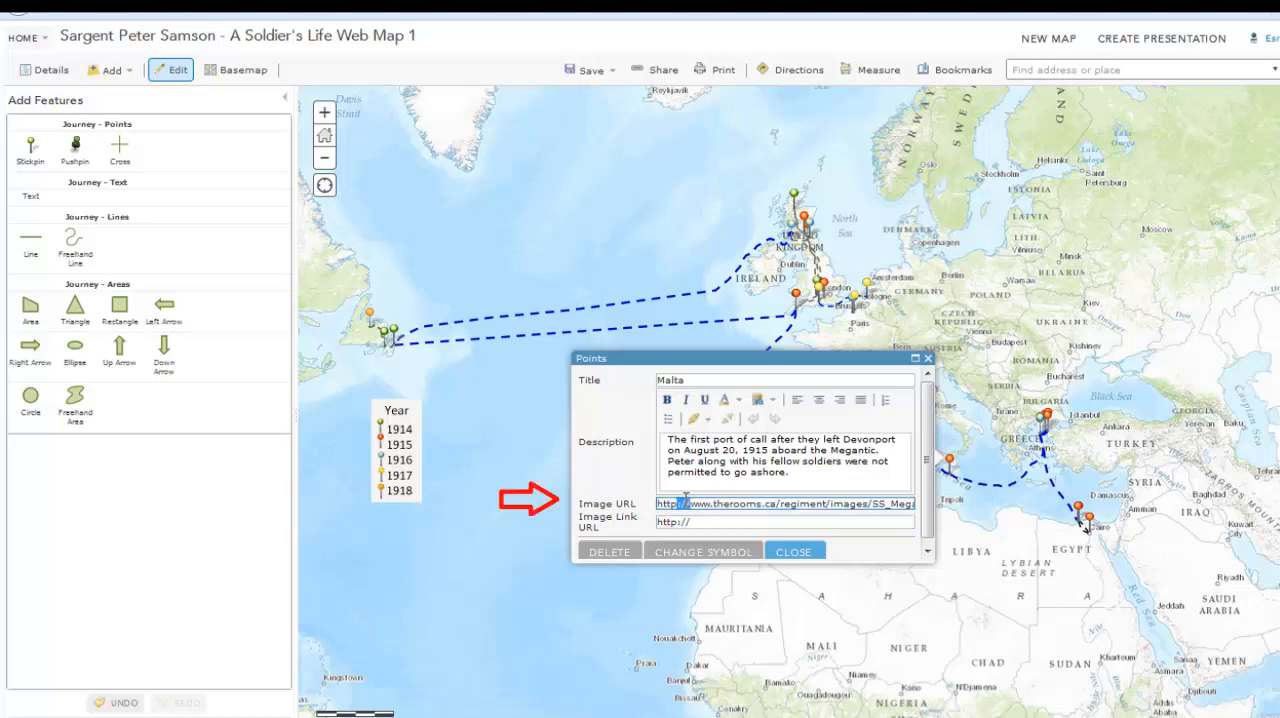
left_click_drag(692, 522, 650, 540)
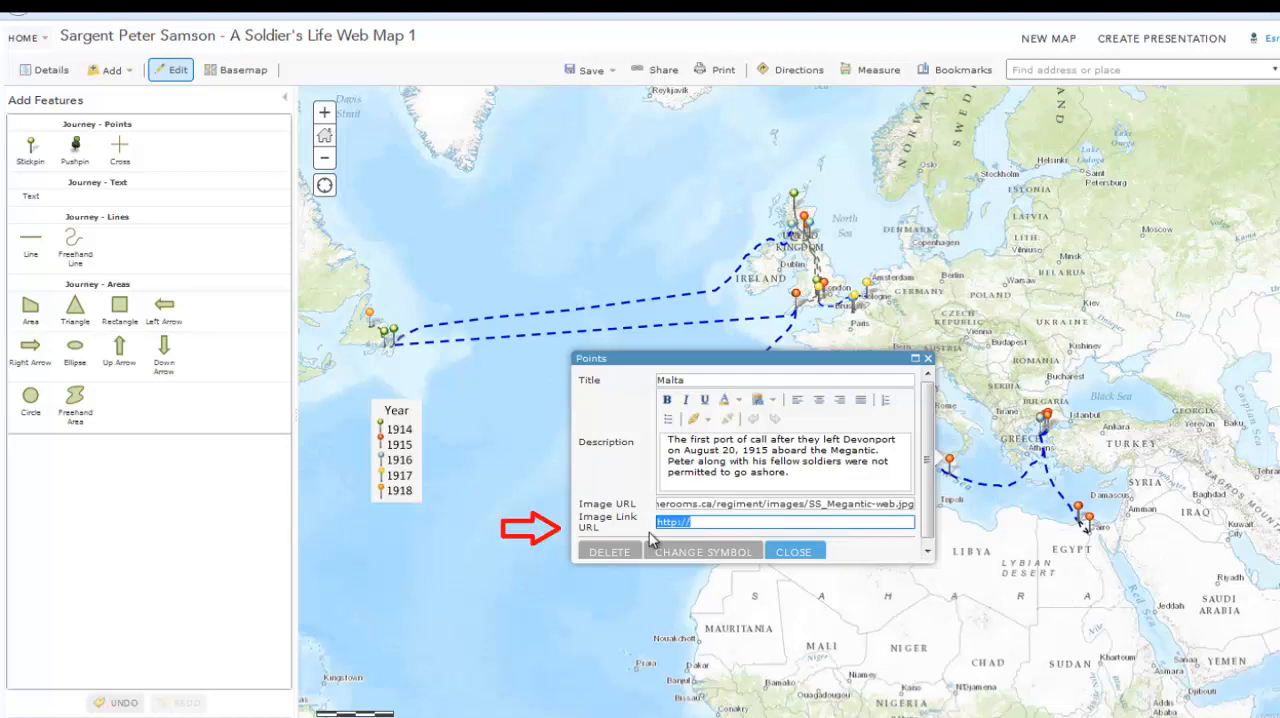
key("ctrl+v")
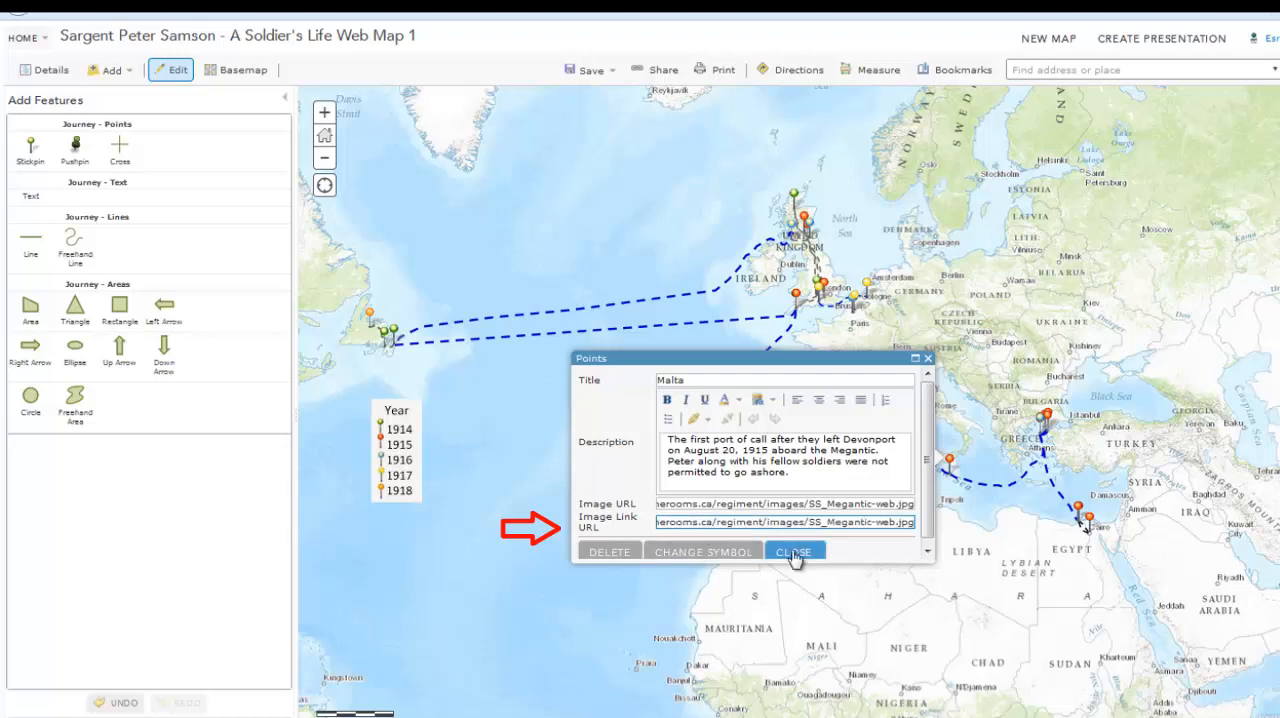
left_click(794, 555)
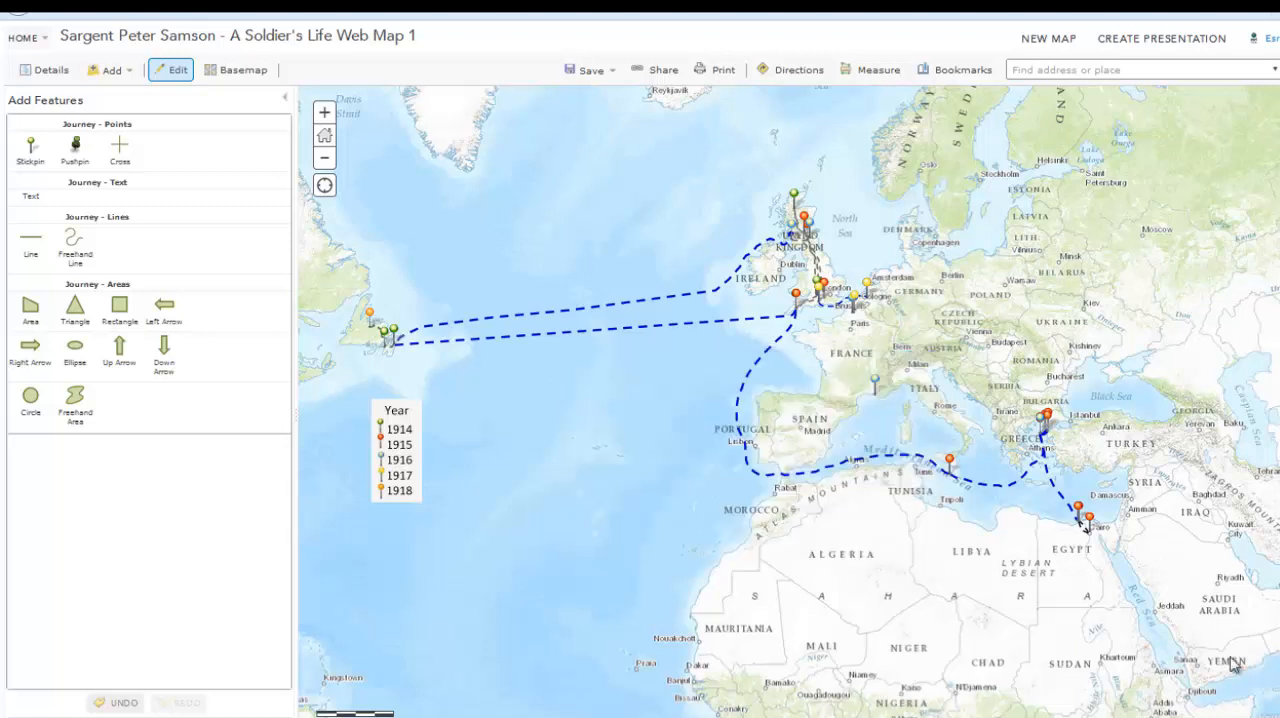
Reopen the Malta point for editing and look through the Basic symbols available for it without applying one
left_click(950, 466)
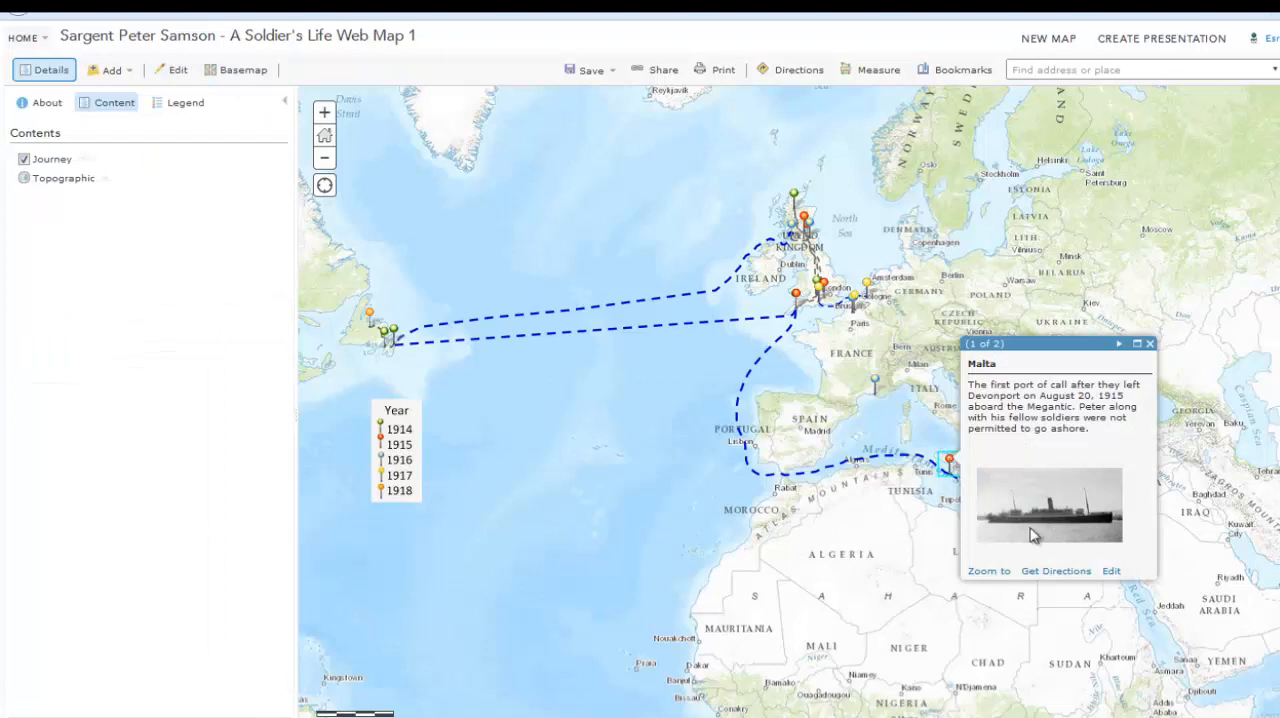
left_click(1112, 575)
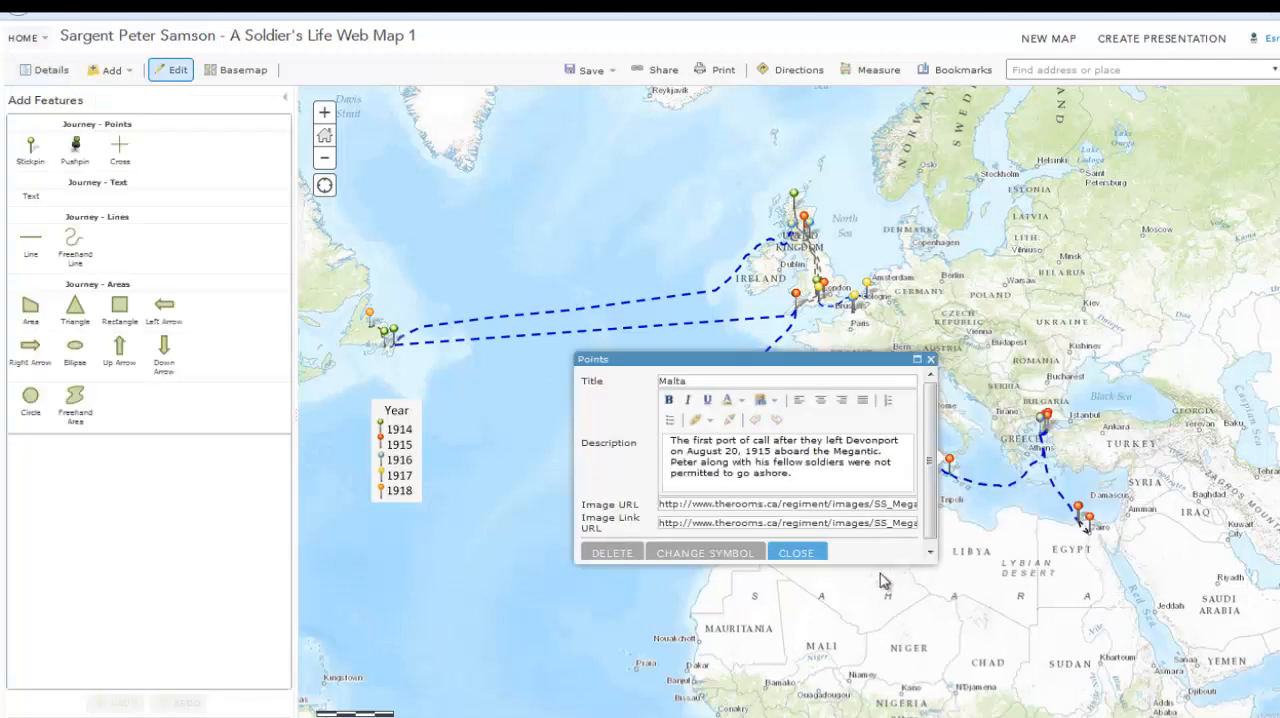
left_click(720, 553)
scroll(765, 400, "down", 3)
left_click_drag(767, 400, 766, 366)
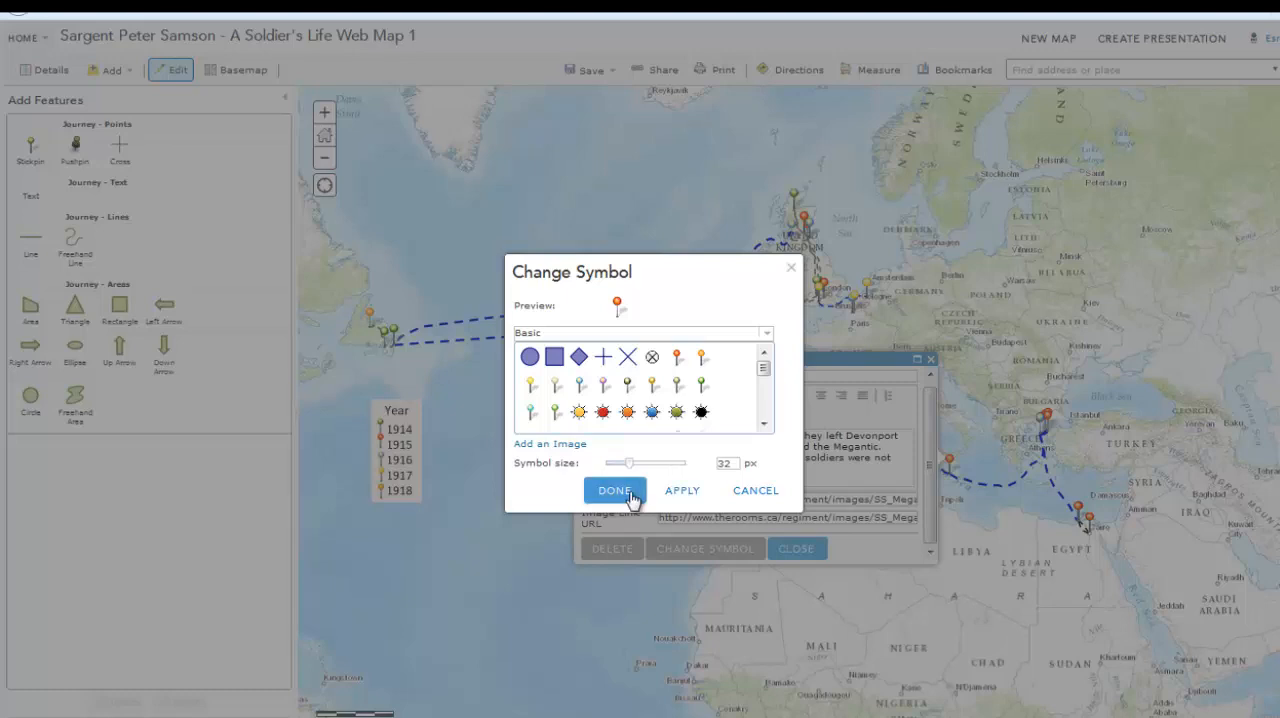
left_click(752, 494)
left_click(800, 549)
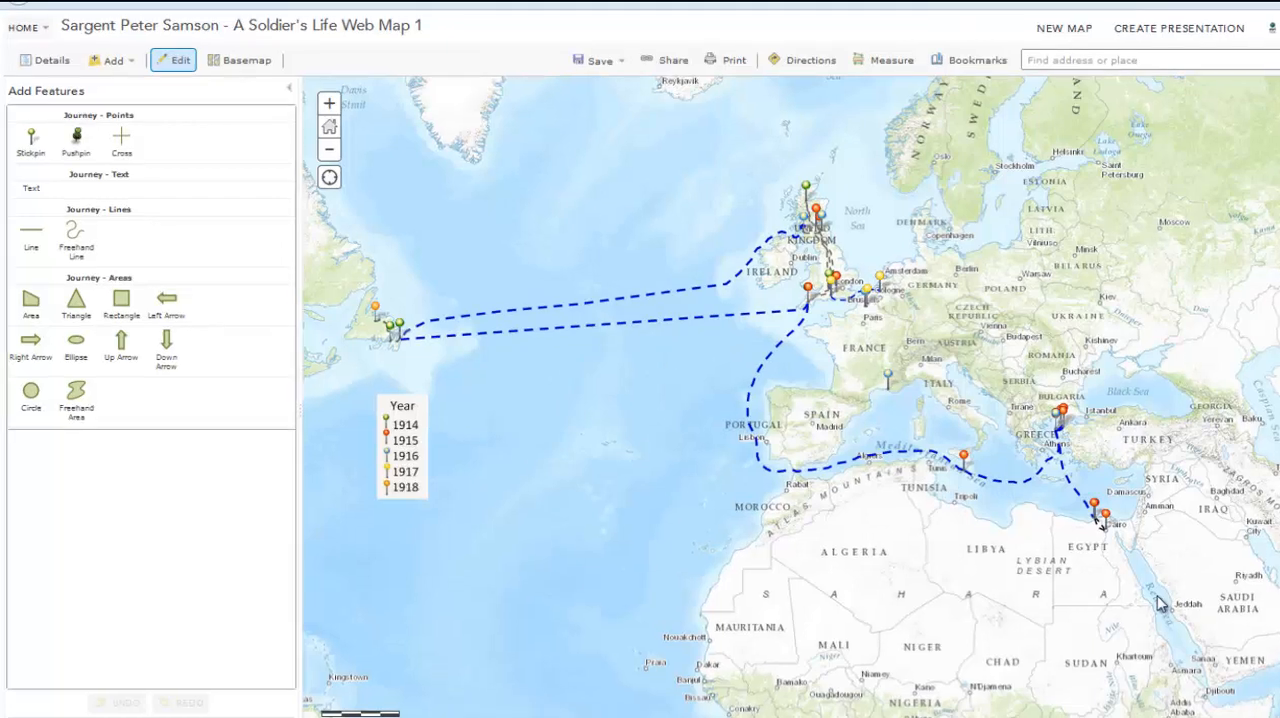
Save the web map and start making a web application from its sharing options
left_click(600, 61)
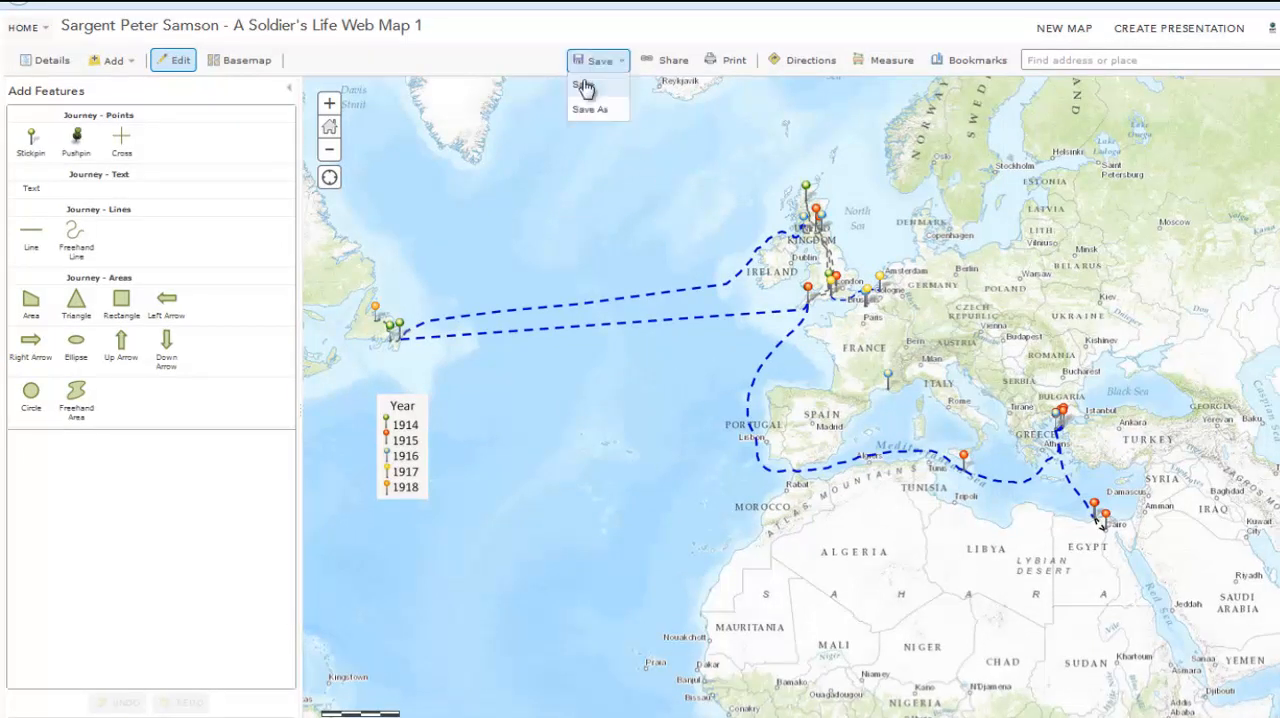
left_click(585, 87)
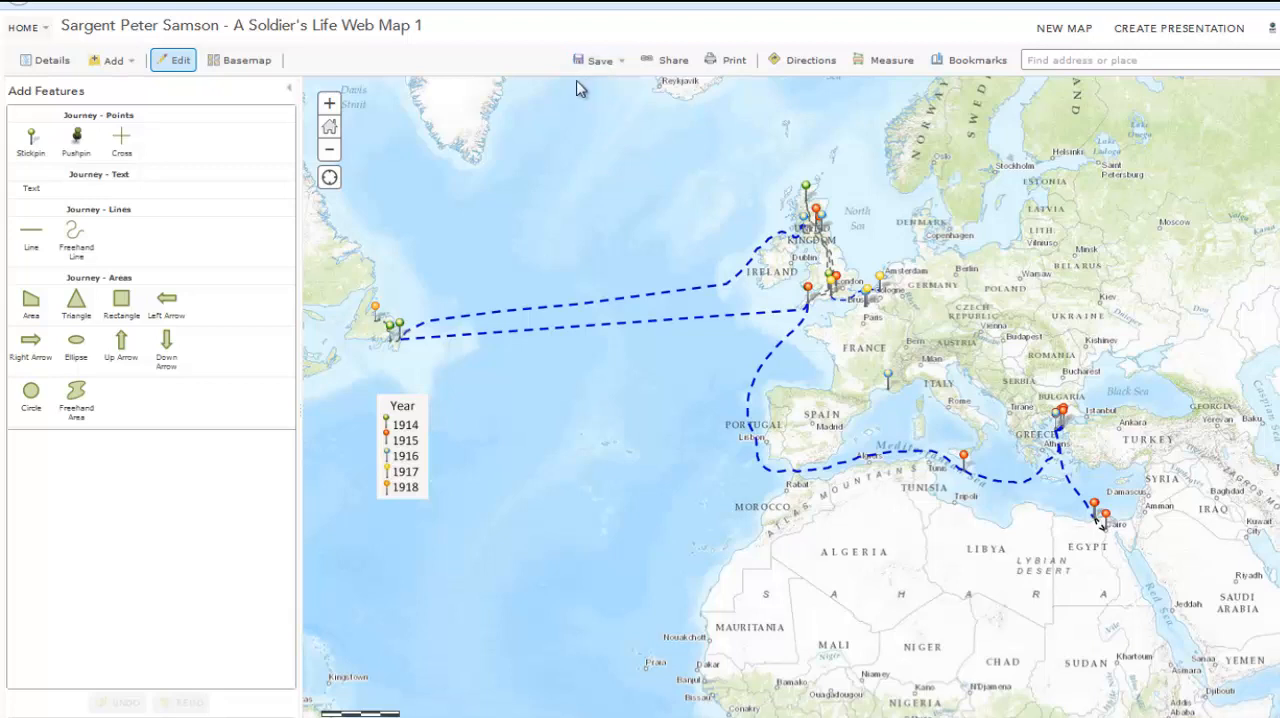
left_click(672, 62)
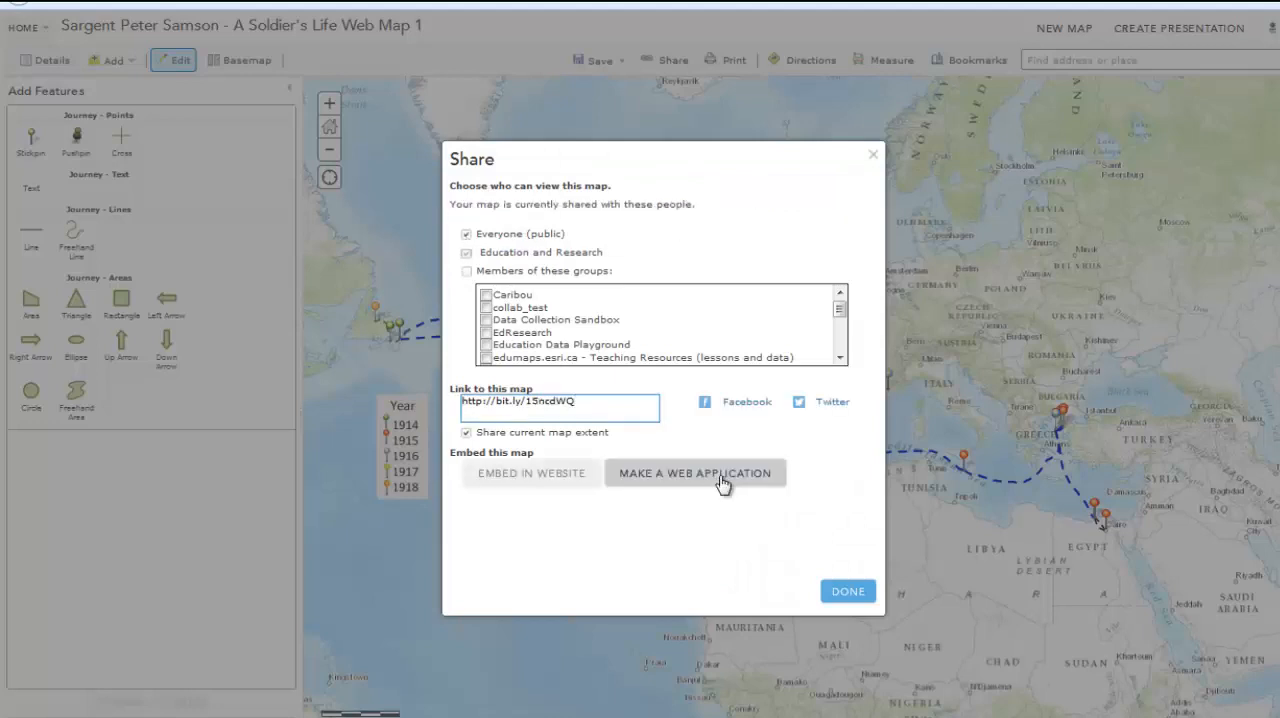
left_click(722, 476)
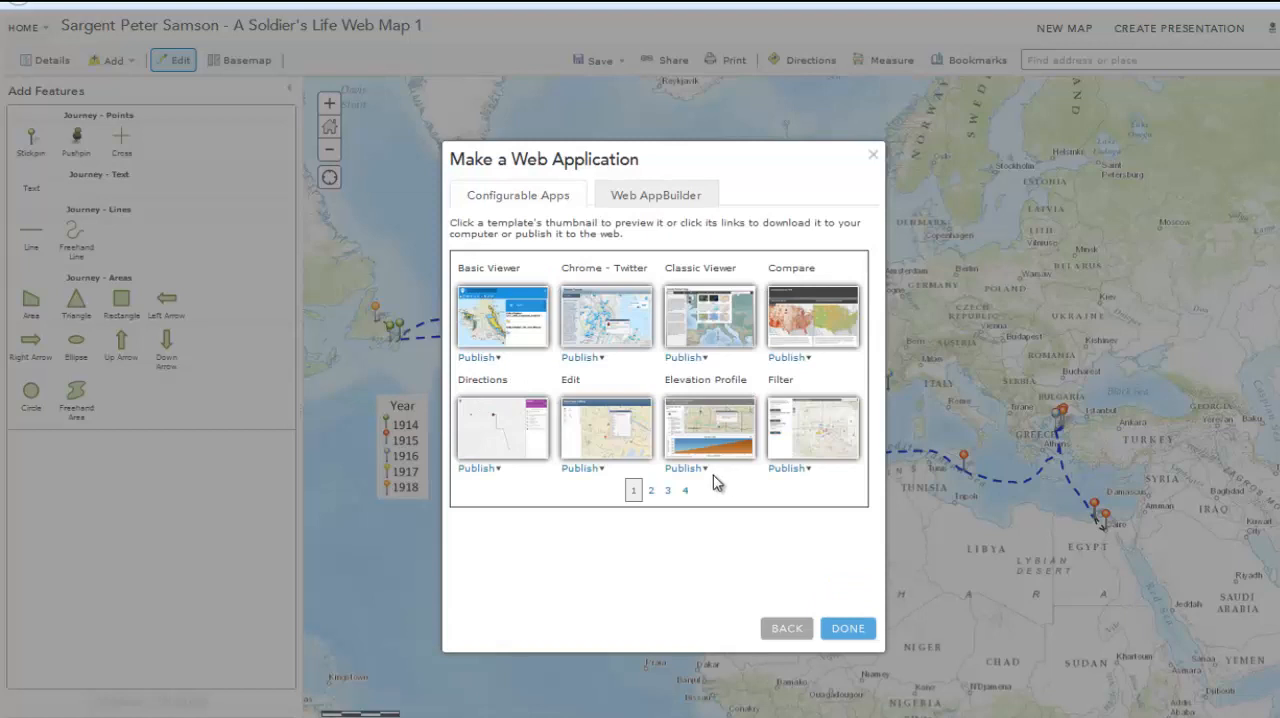
Publish the map with the Story Map Journal template, entering a title, tags and summary and saving it in the EsriCanadaEducation folder
left_click(668, 490)
left_click(789, 358)
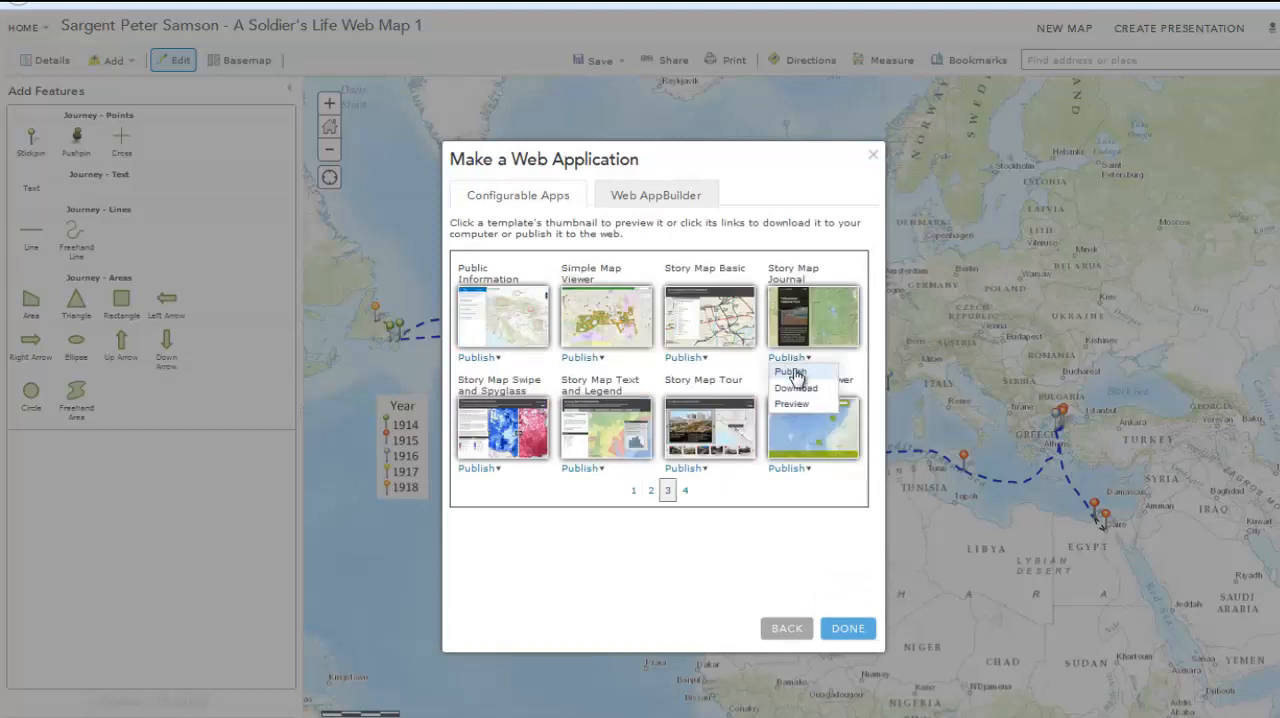
left_click(792, 372)
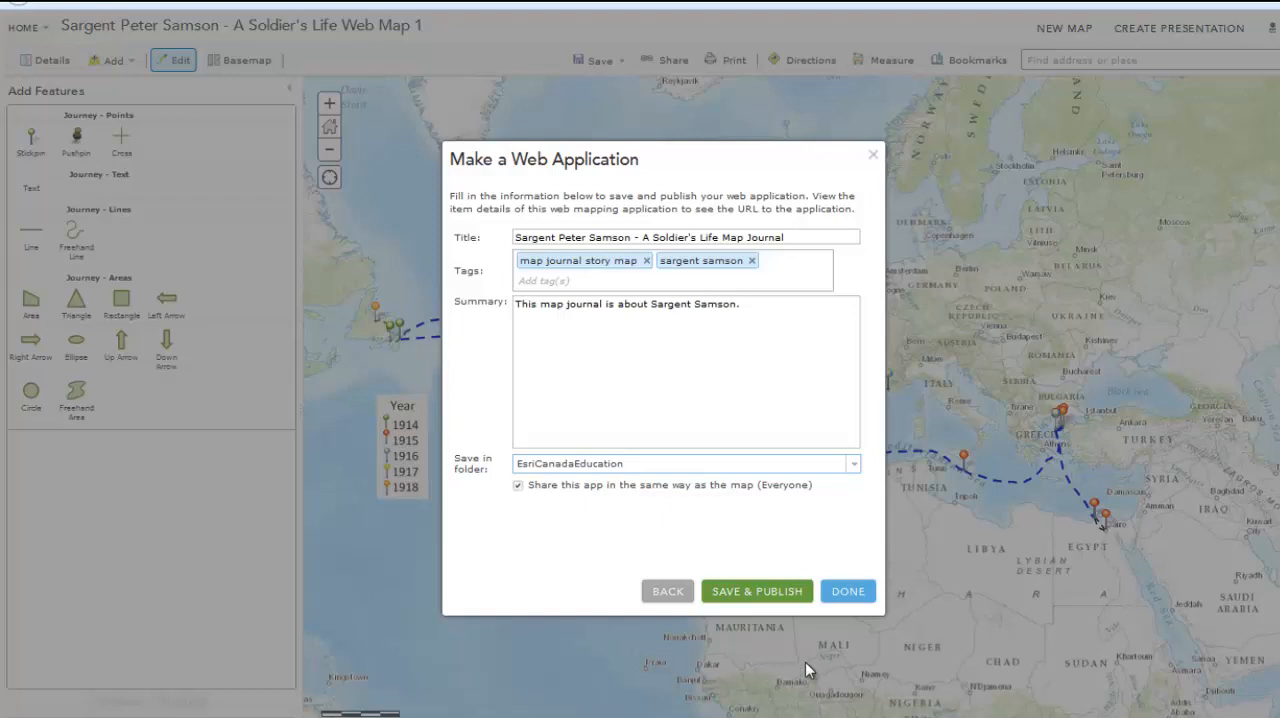
left_click(757, 592)
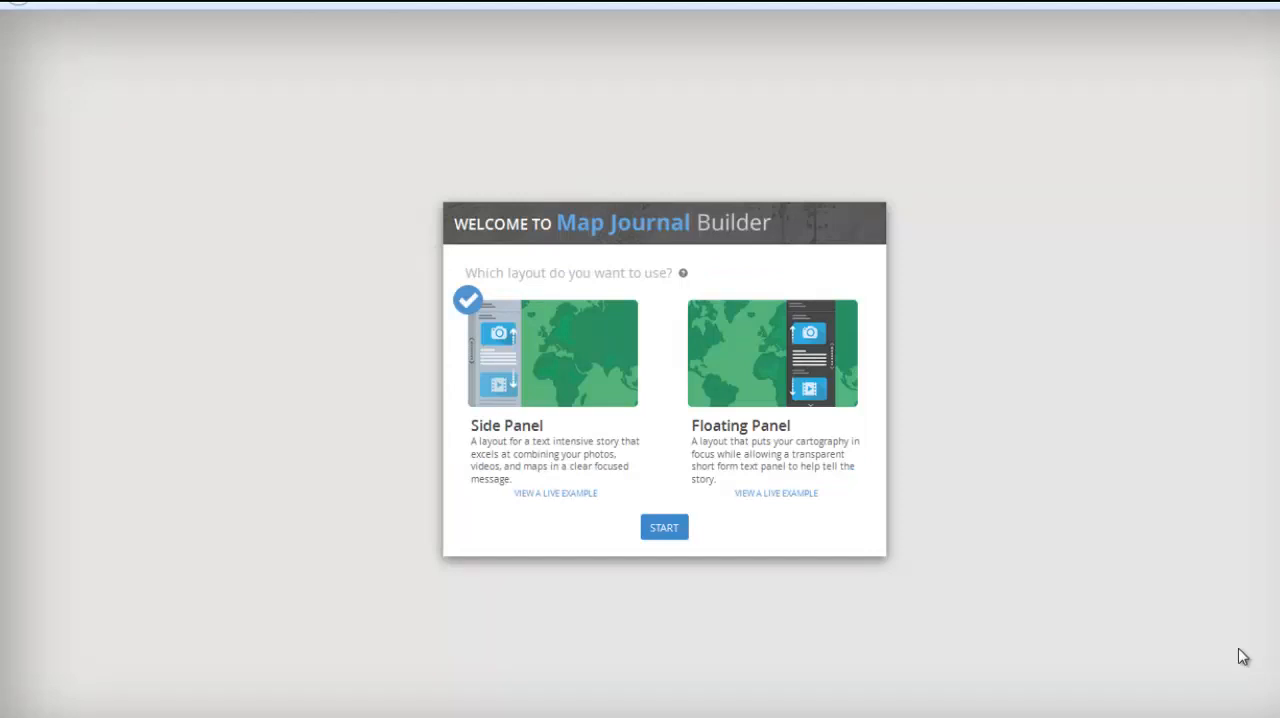
Start the journal with the Side Panel layout and title it with the sergeant's name and "Soldier's Story"
left_click(662, 528)
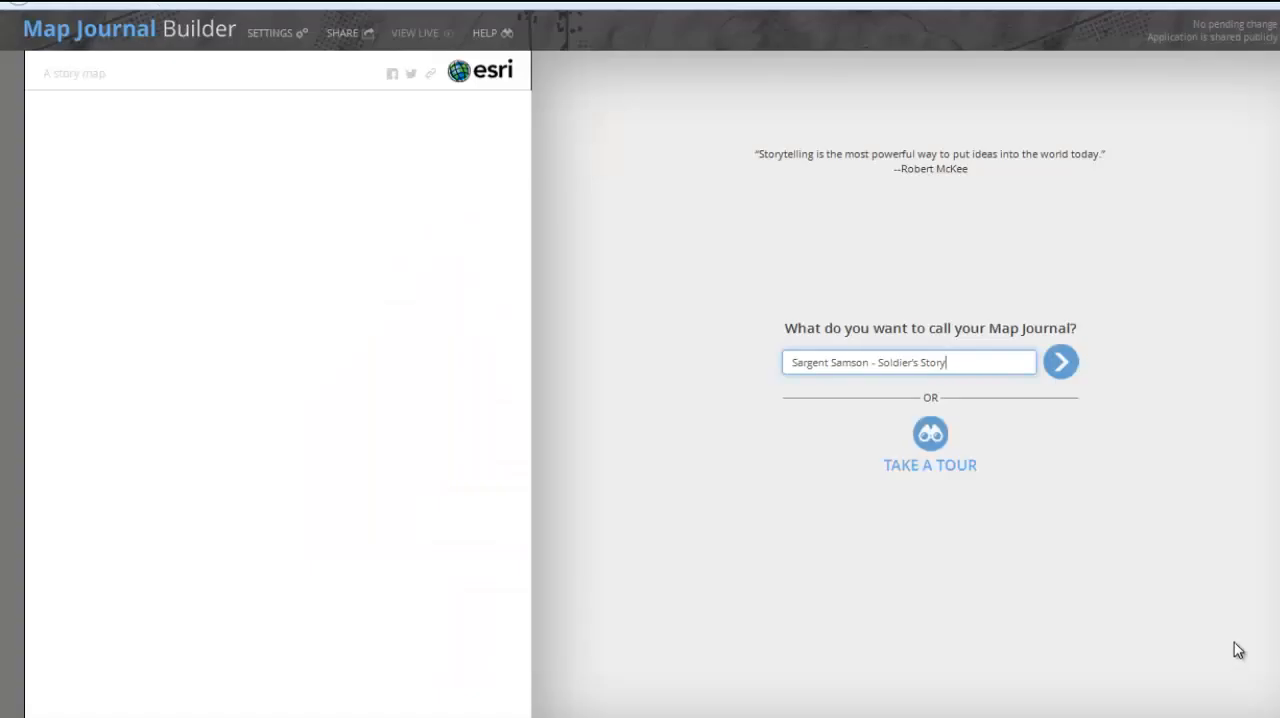
left_click(1060, 360)
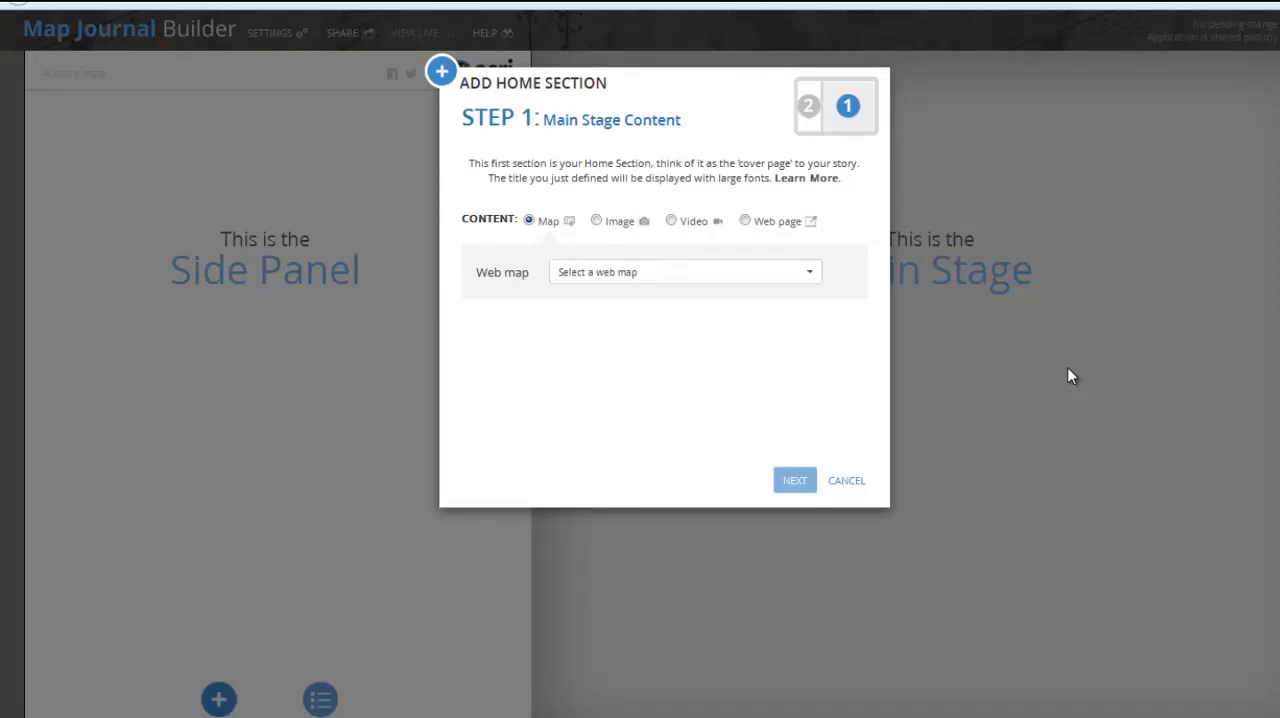
Look through the Image, Video and Web page content options for the home section's main stage
left_click(597, 221)
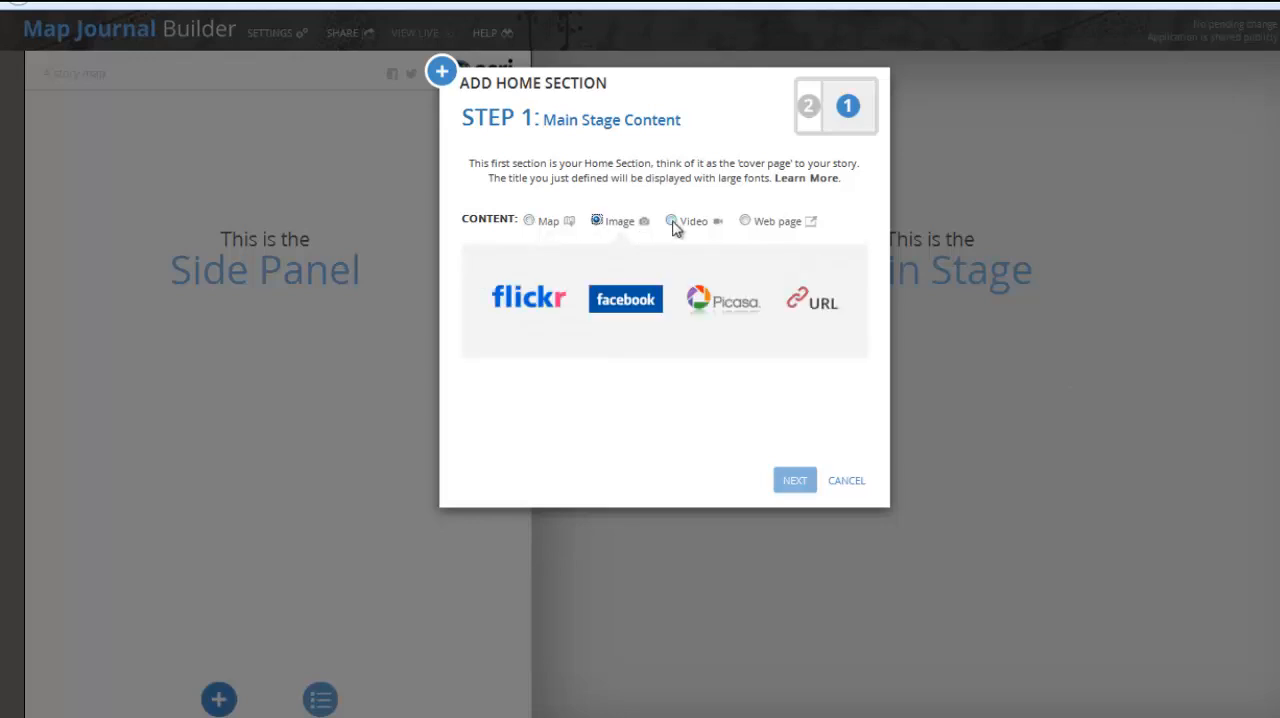
left_click(672, 222)
left_click(745, 222)
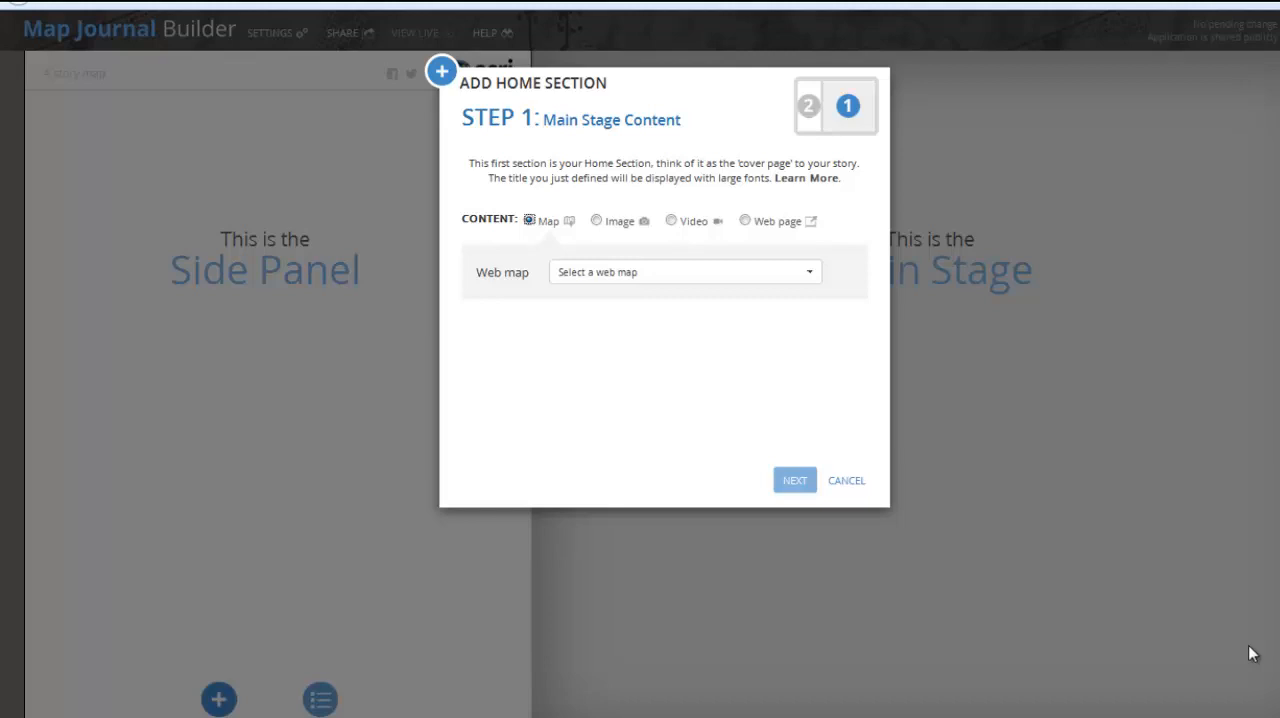
left_click(597, 221)
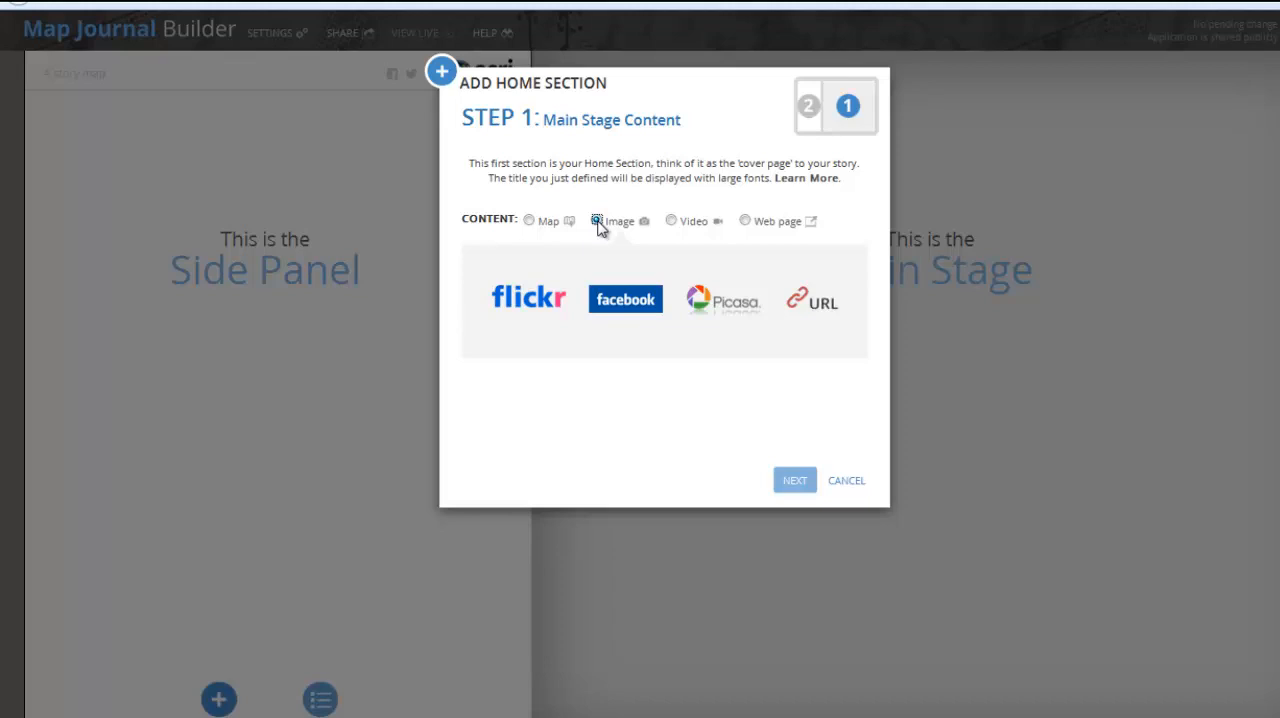
left_click(671, 221)
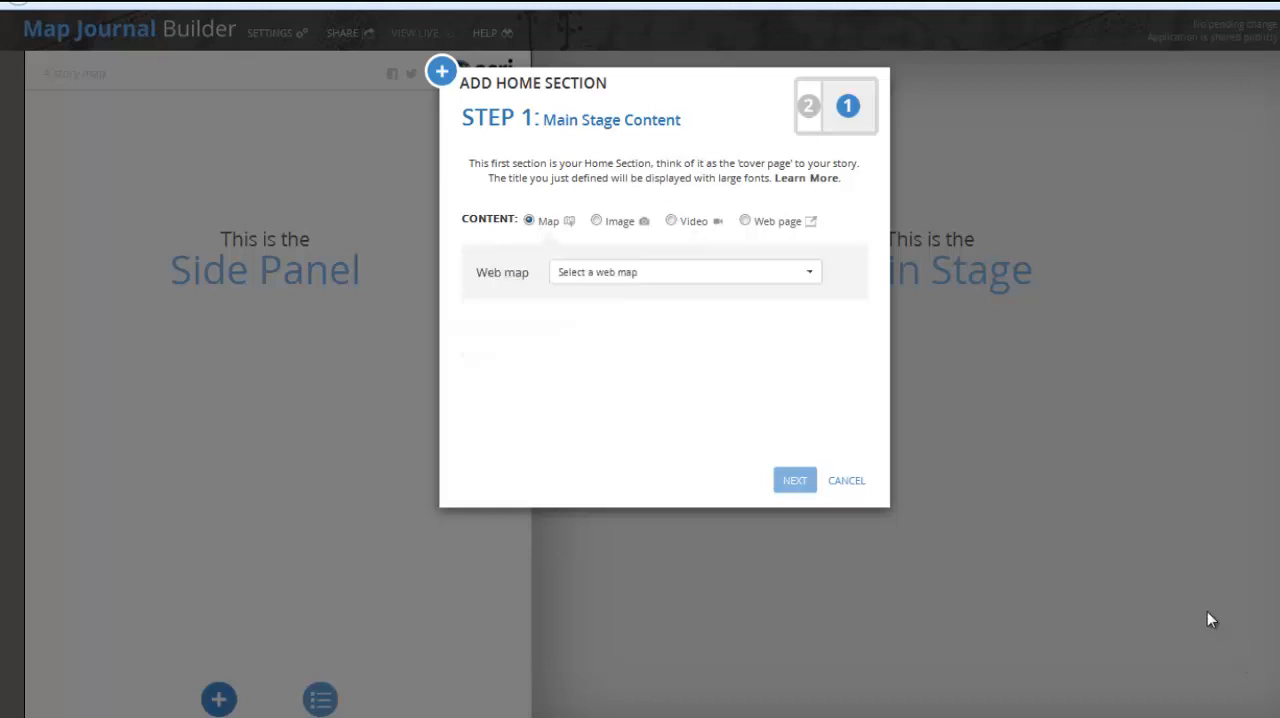
Set the main stage to the A Soldier's Life Web Map 1 and save a custom map location zoomed to the United Kingdom
left_click(805, 276)
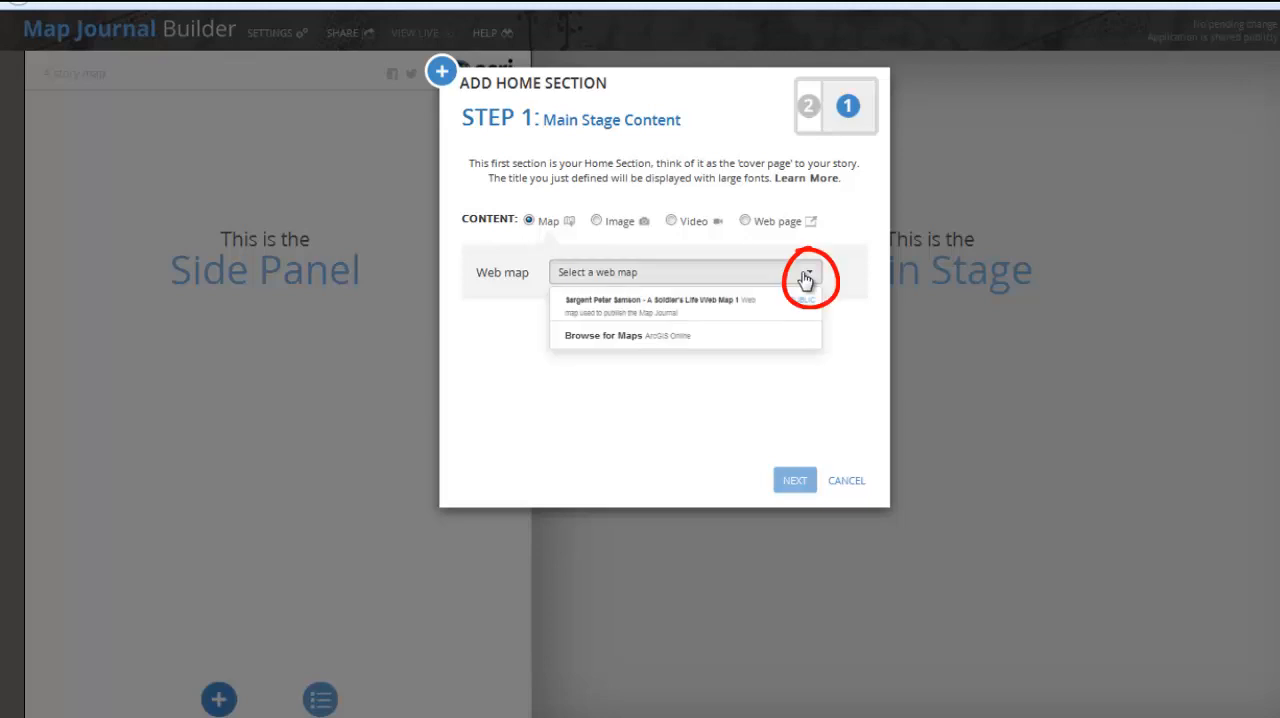
left_click(728, 310)
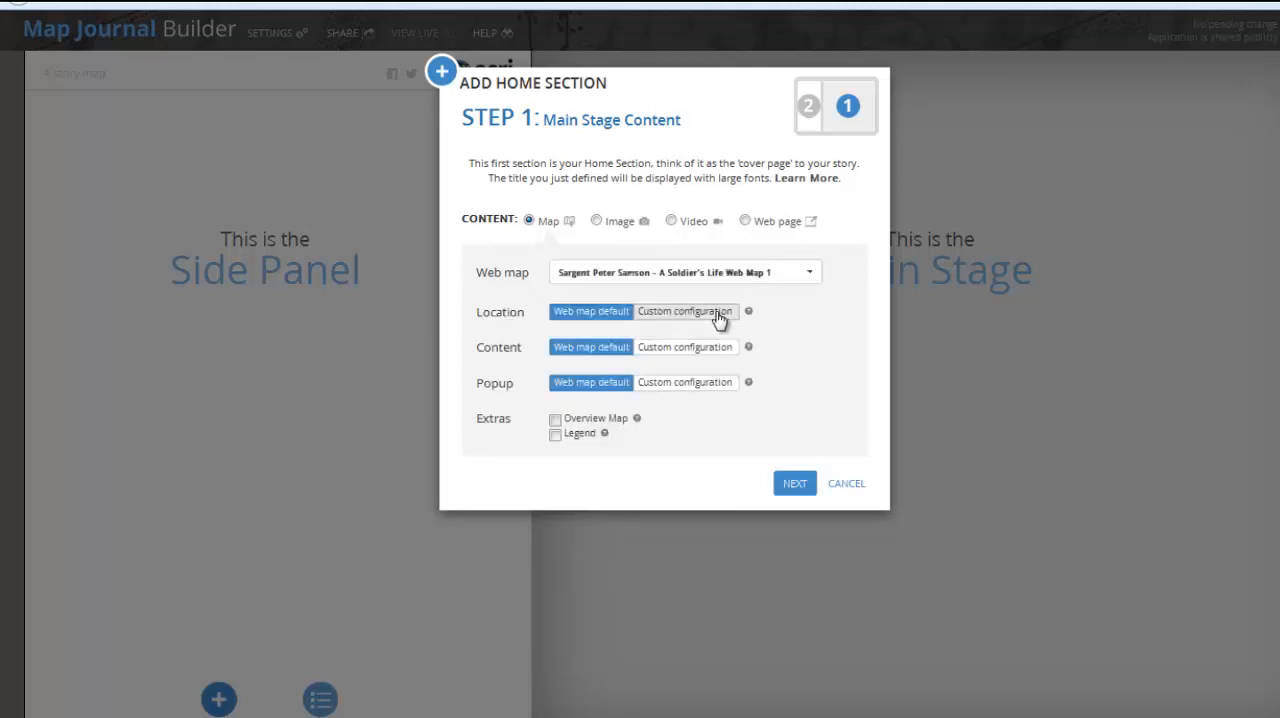
left_click(718, 313)
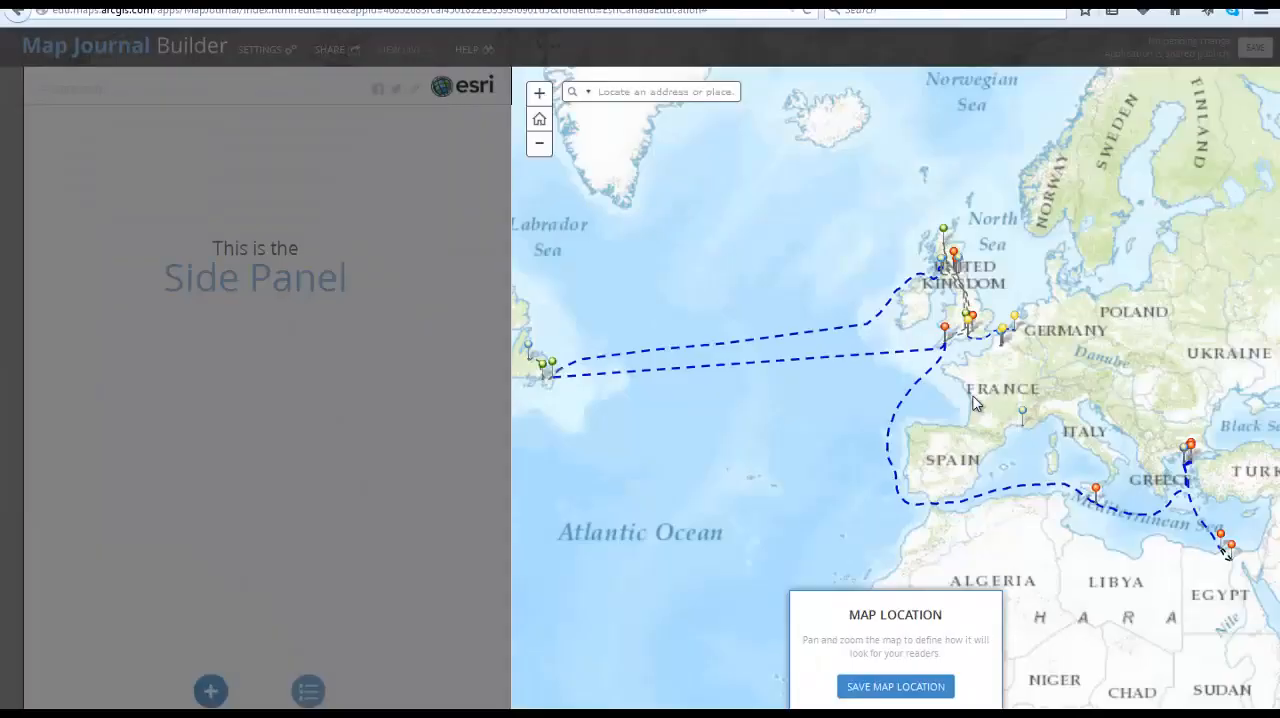
left_click_drag(814, 216, 1077, 406)
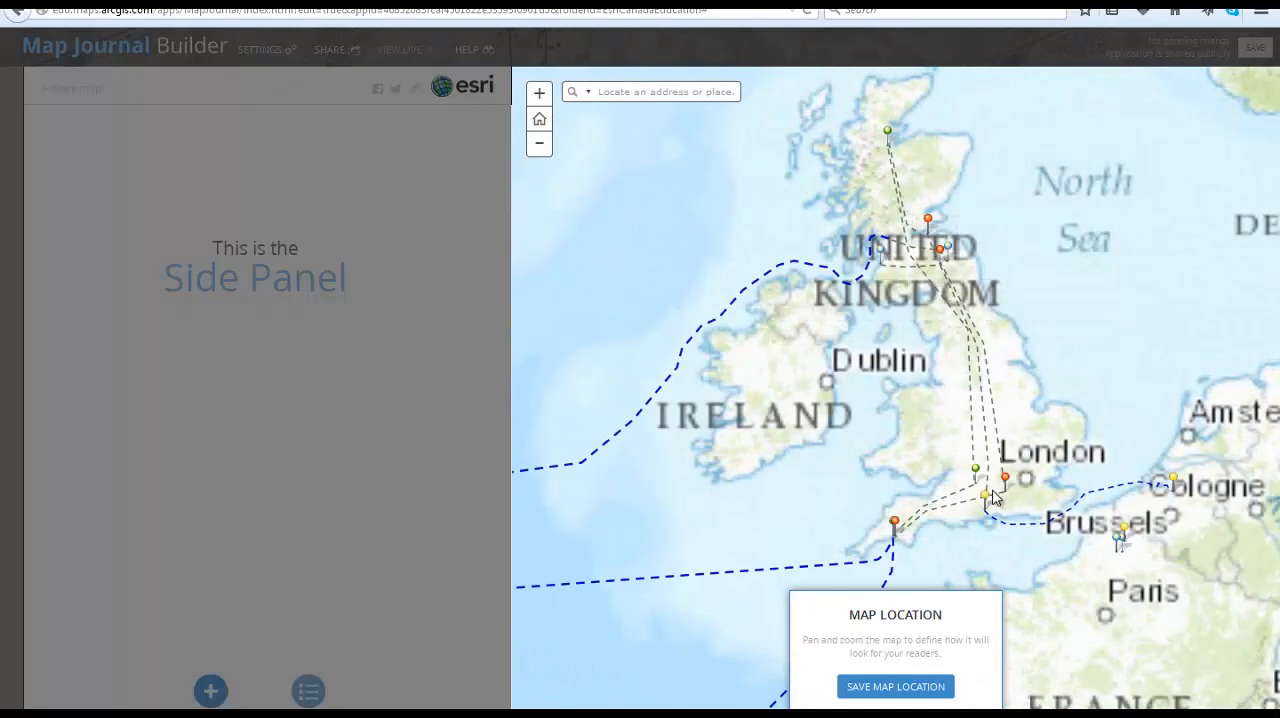
left_click(906, 686)
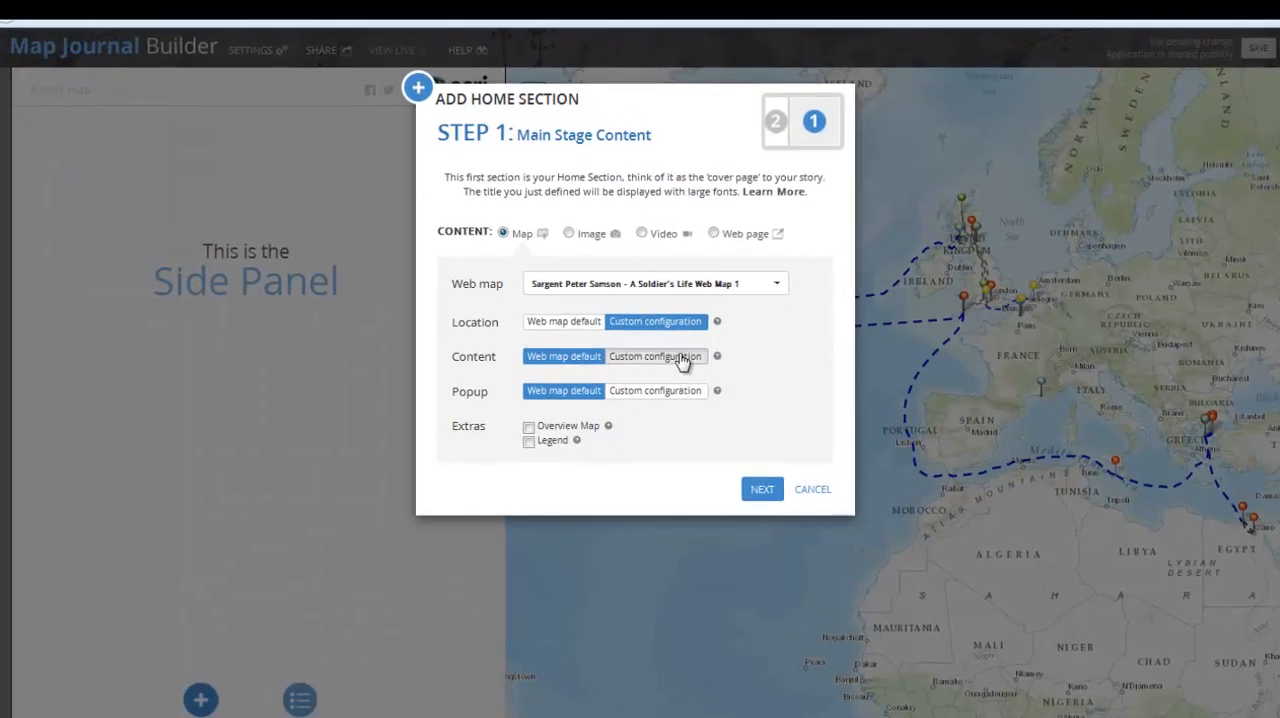
Save the map content with the Journey layer shown and choose the Training Camp at Fort George pop-up for custom display
left_click(681, 358)
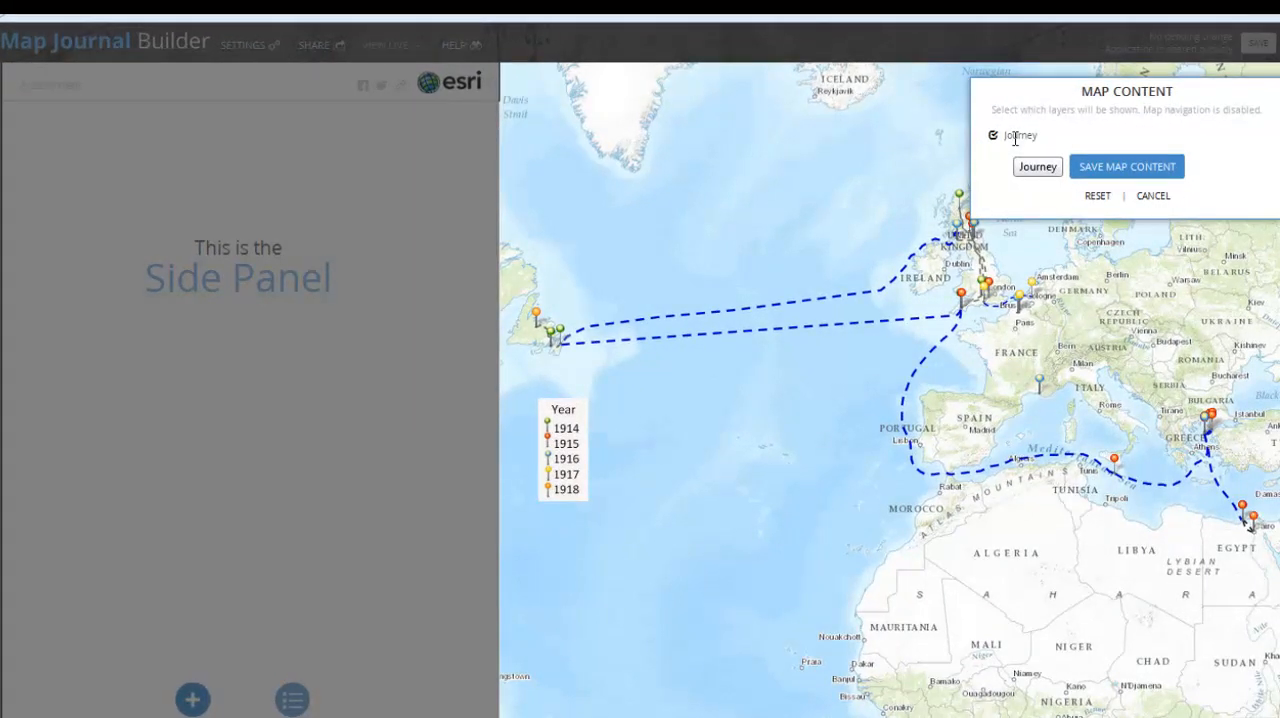
left_click(1120, 166)
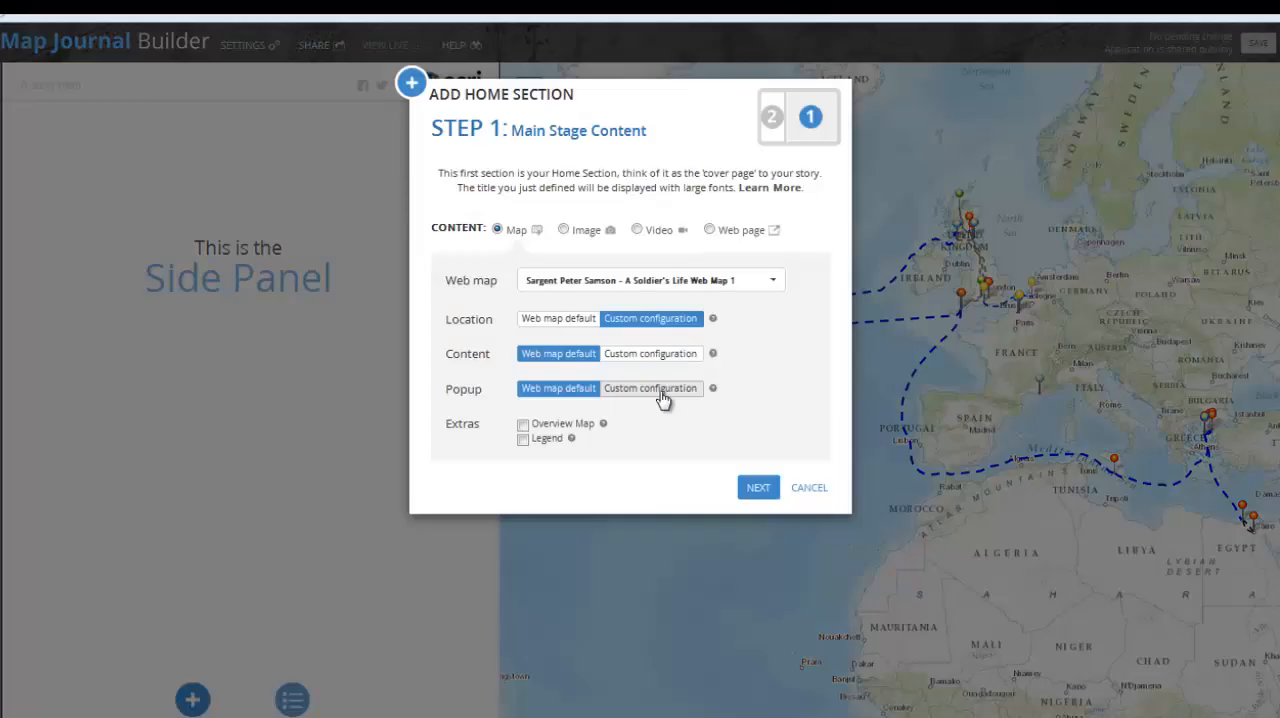
left_click(663, 394)
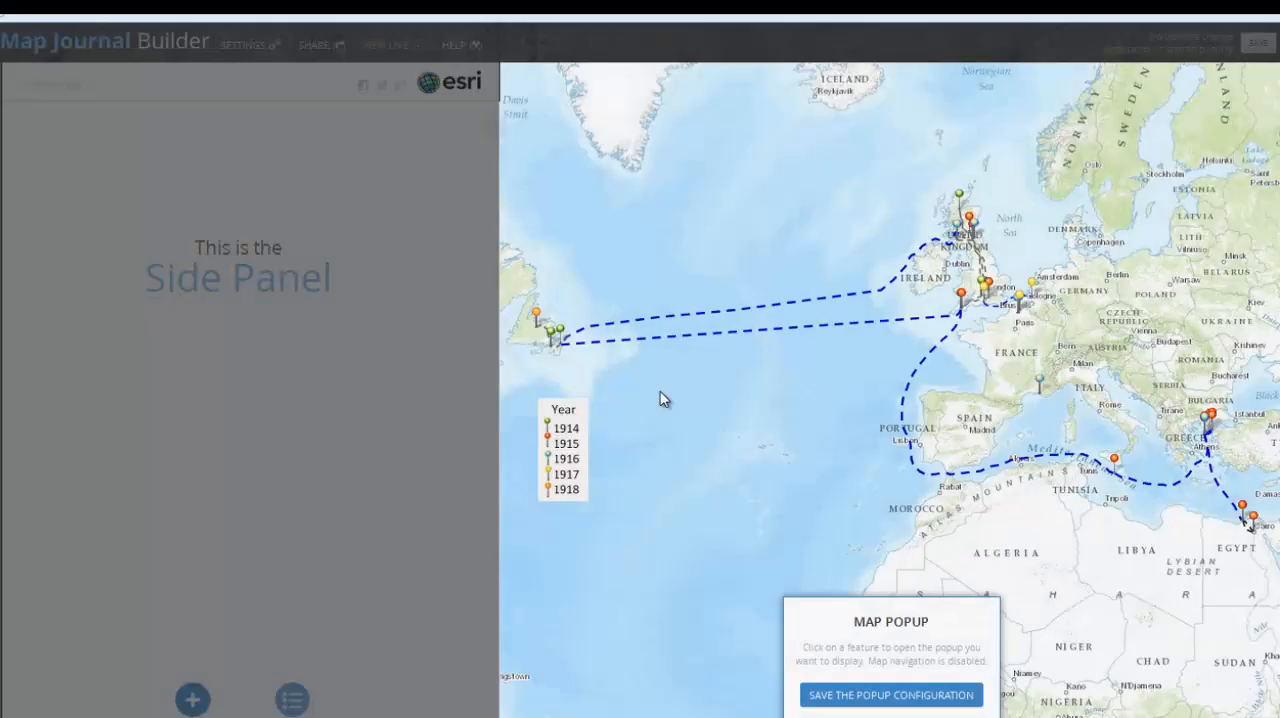
left_click(960, 196)
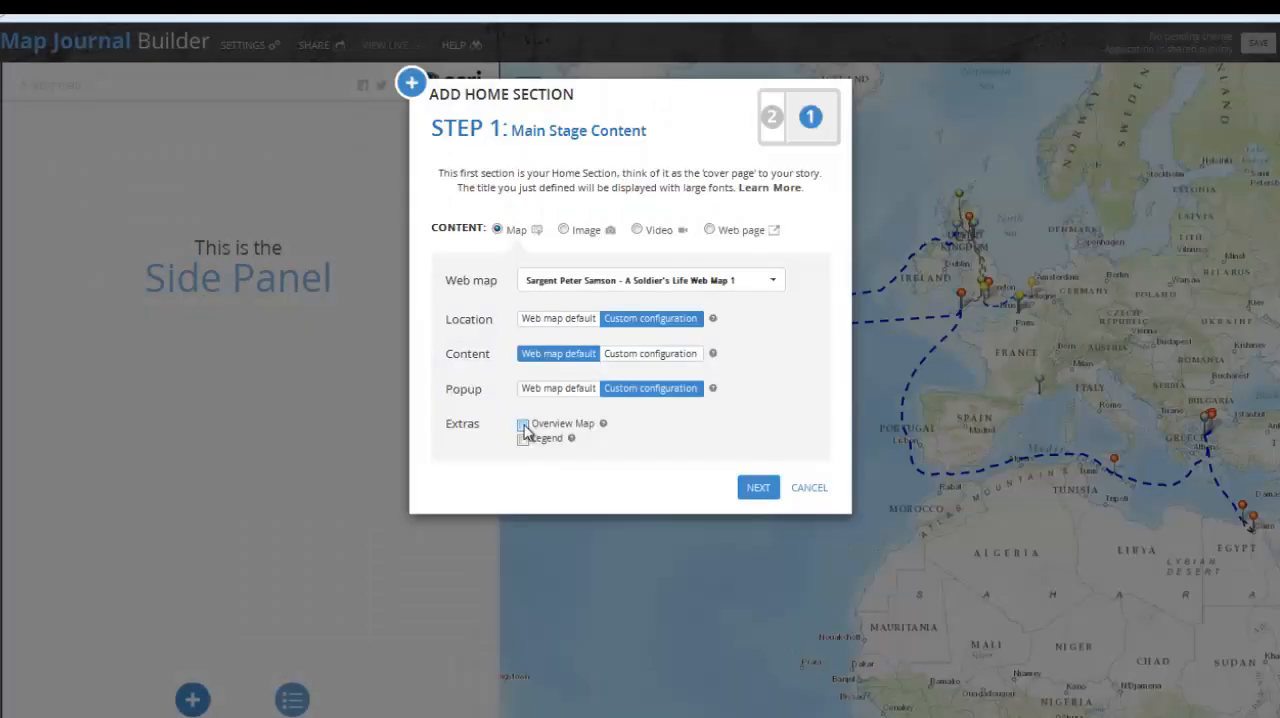
Enable the Overview Map and Legend extras and continue to the side panel content
left_click(524, 426)
left_click(523, 440)
left_click(764, 488)
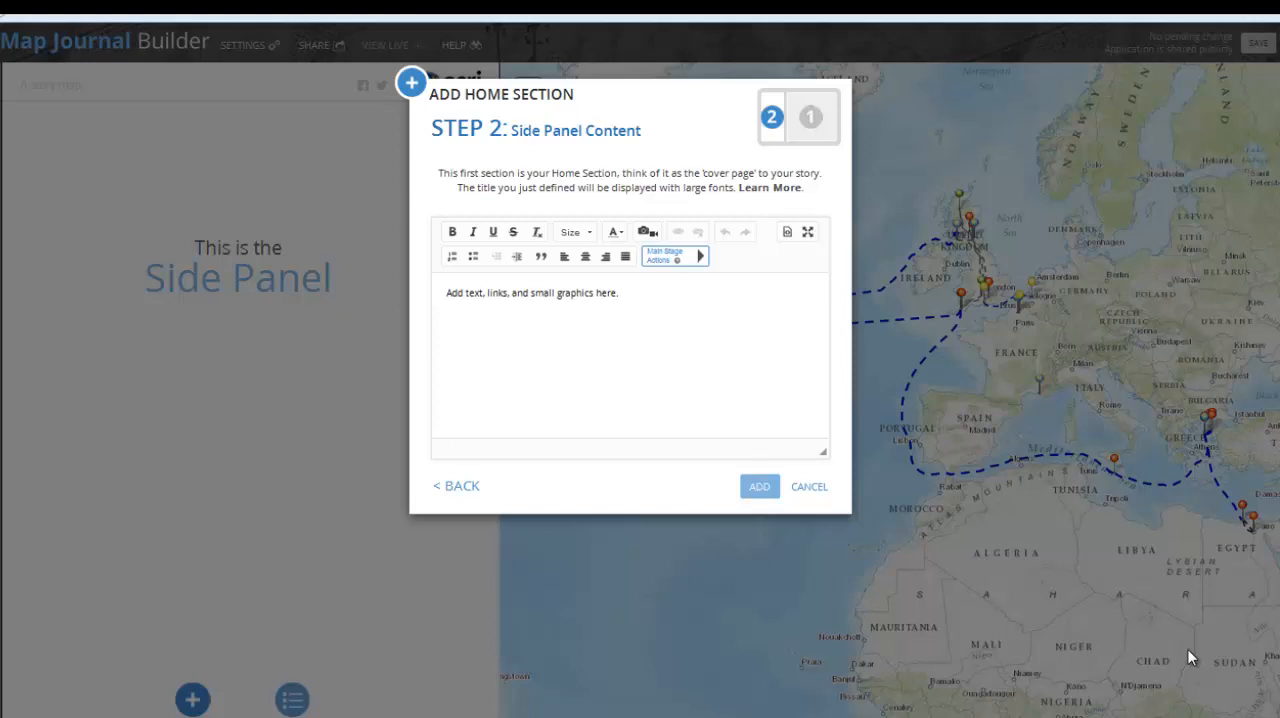
Paste the soldier's service biography as the side panel text and add the home section
left_click(684, 289)
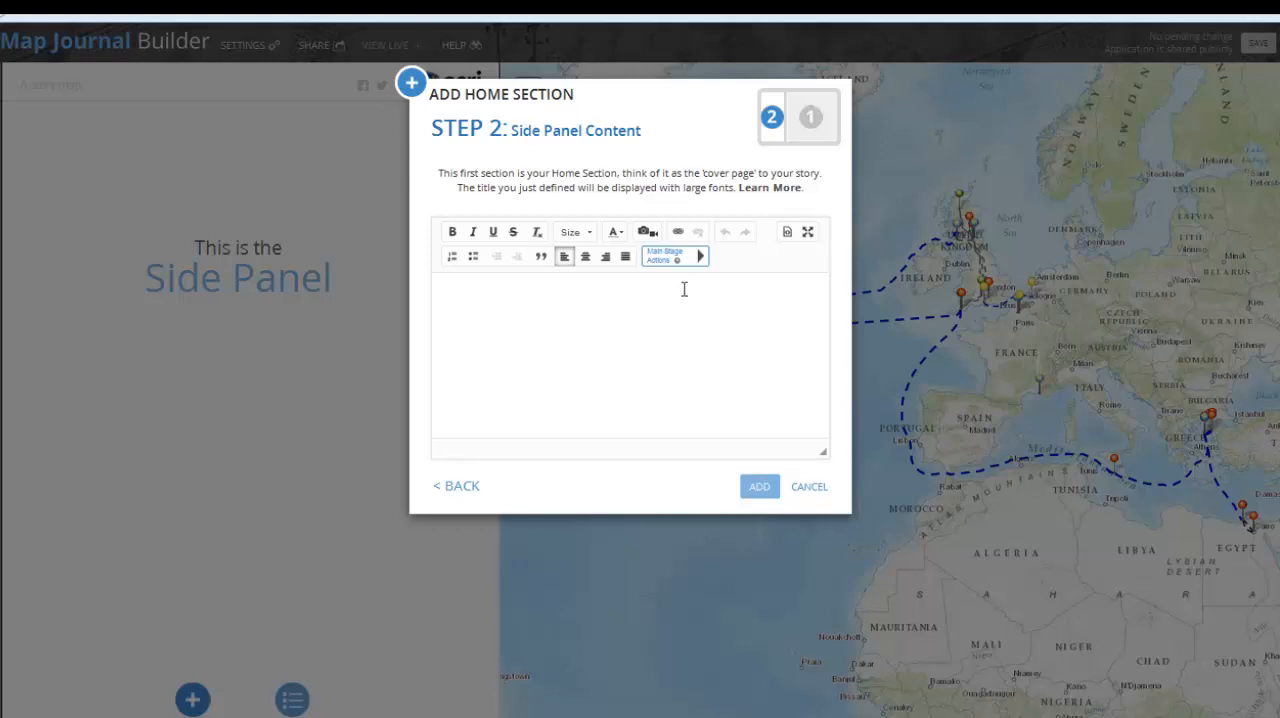
type("Peter Samson joined the First Newfoundland Regiment on September 2, 1914 at the age of 21. His regimental number was #267 and the highest rank that he achieved was that of Company Sergeant-Major (C.S.M.), a senior non-commissioned officer in a company. After 4 years and 166 days of service with the First Newfoundland Regiment, Peter was granted a discharge and settled down in Grand Falls, Newfoundland to take up civilian life. This is his story.")
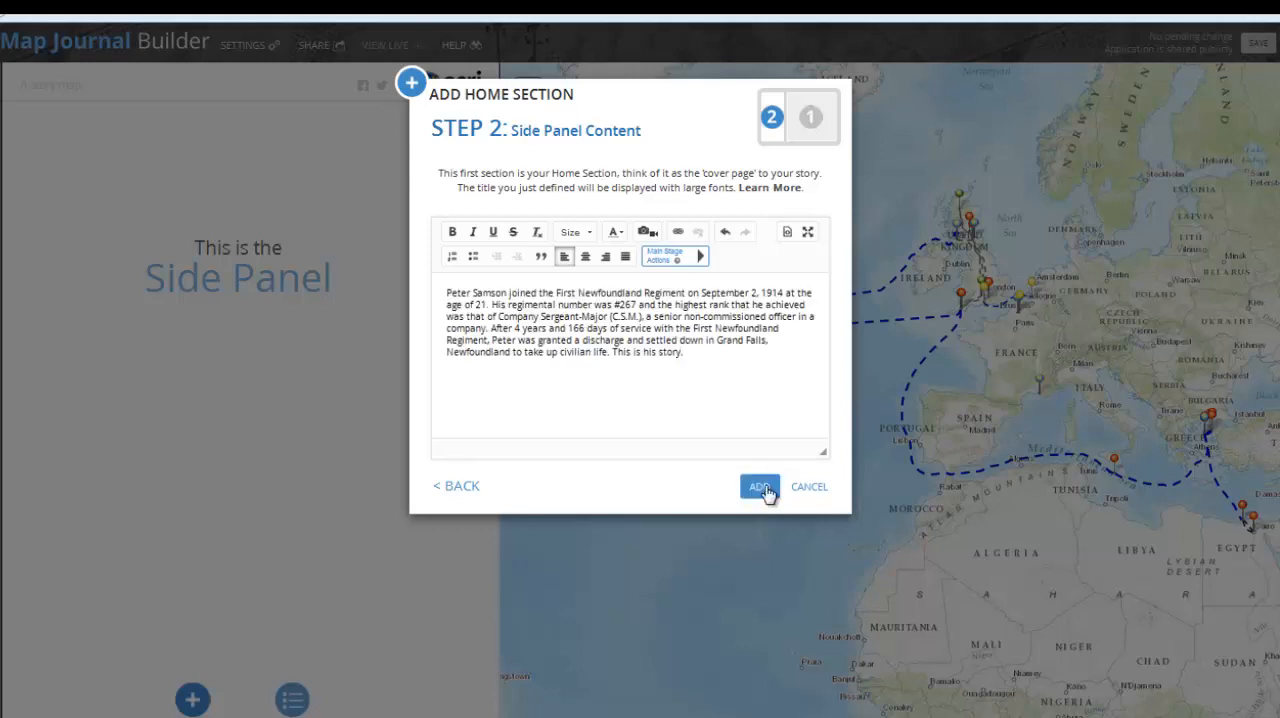
left_click(760, 487)
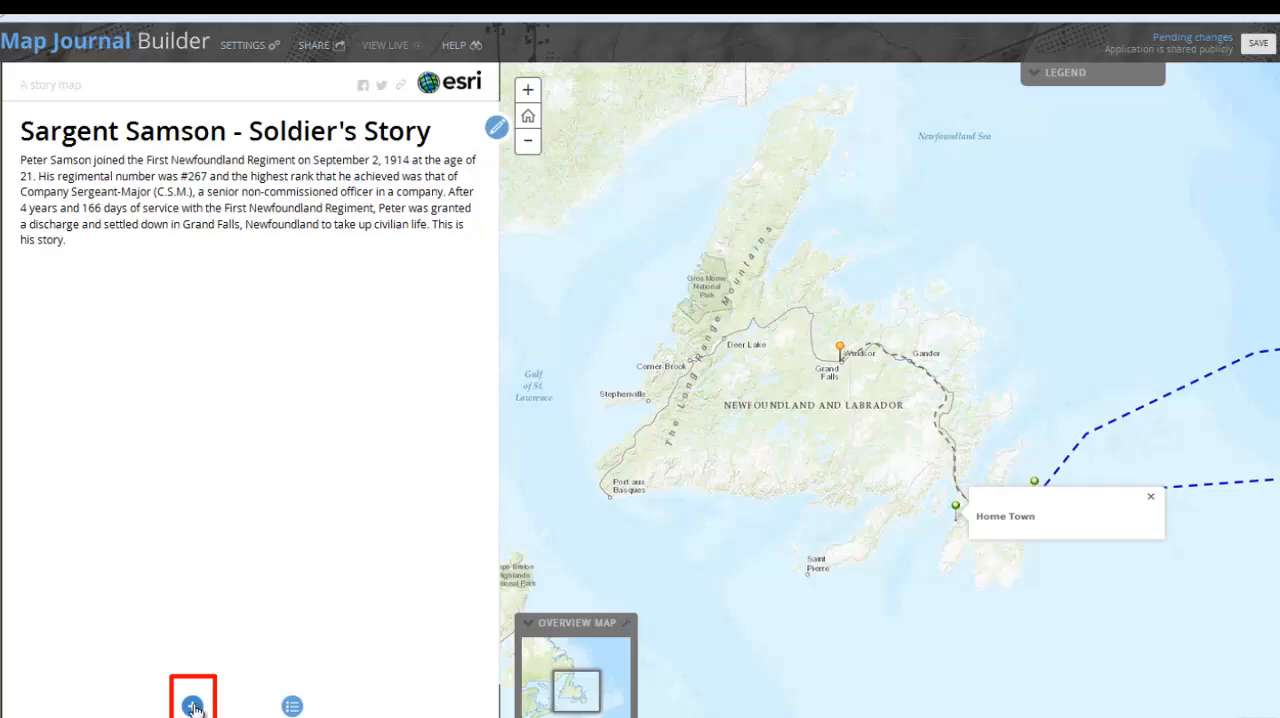
Add a section about the soldier's background and enlistment, with the Fort George training camp on the map
left_click(193, 706)
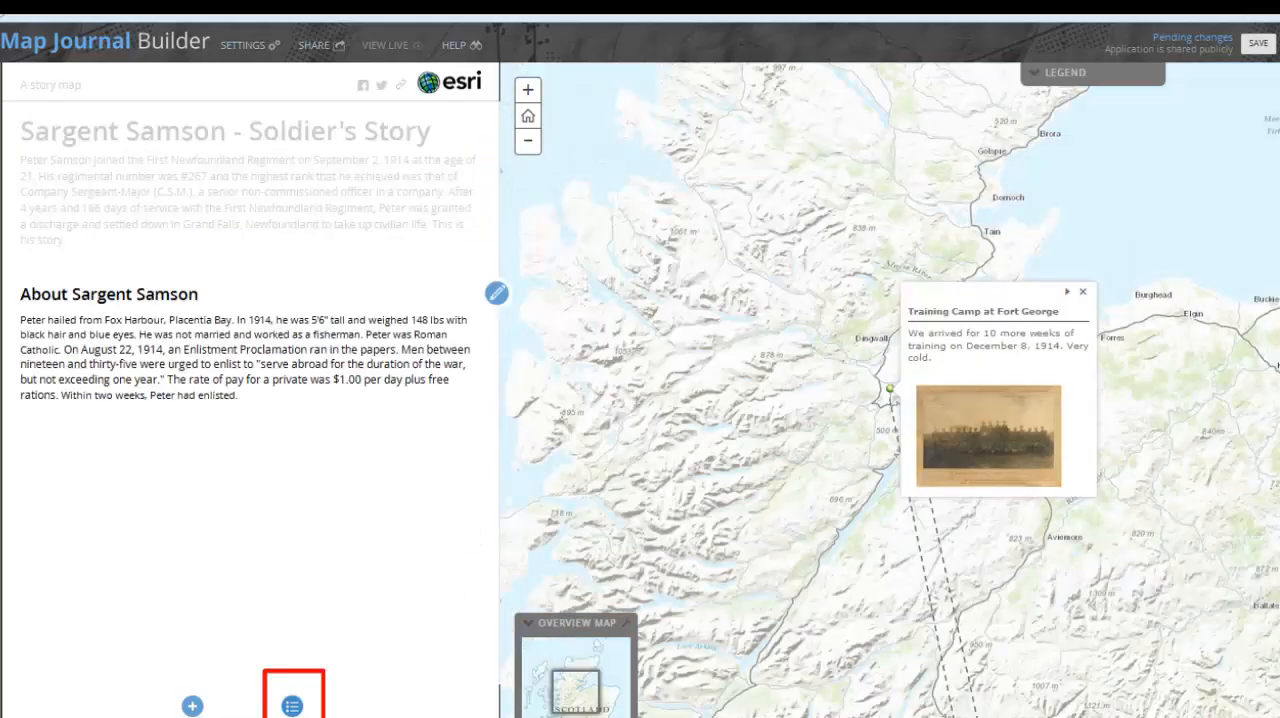
Review the journal's section order and the home section's editing dialog, closing both without applying changes
left_click(292, 706)
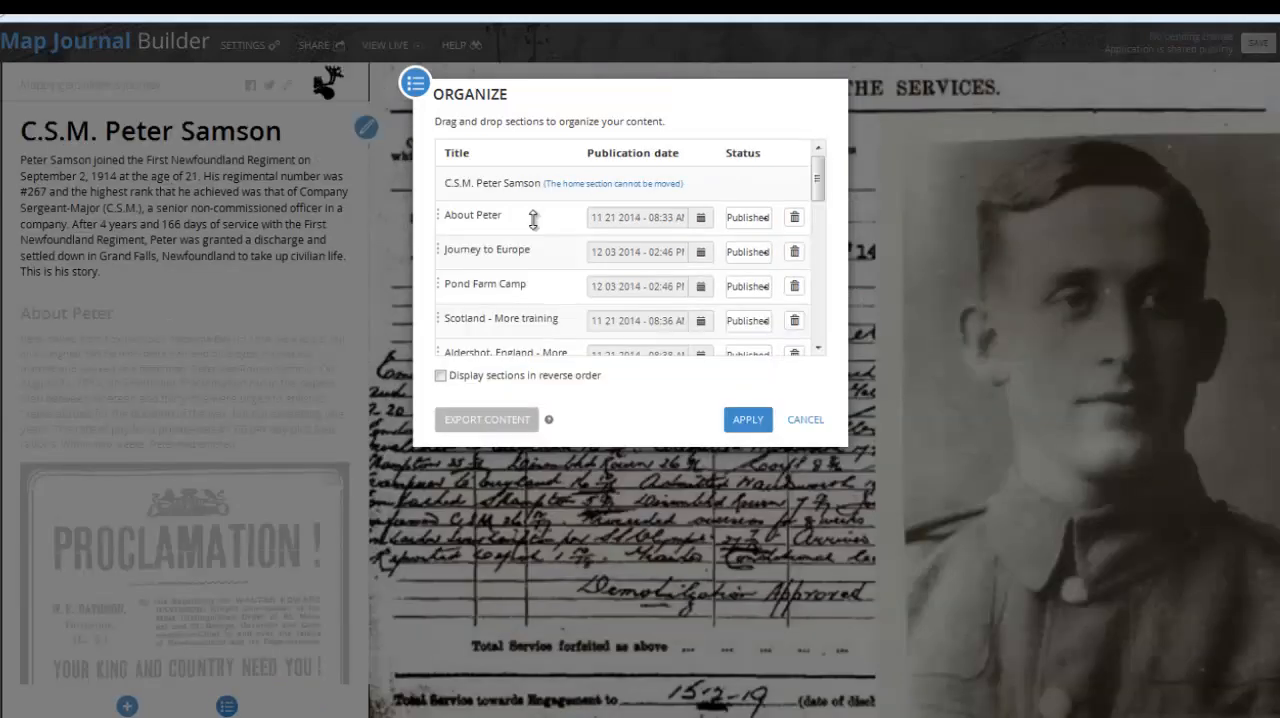
mouse_move(528, 214)
left_mouse_down()
mouse_move(536, 250)
mouse_move(536, 212)
left_mouse_up()
left_click(815, 422)
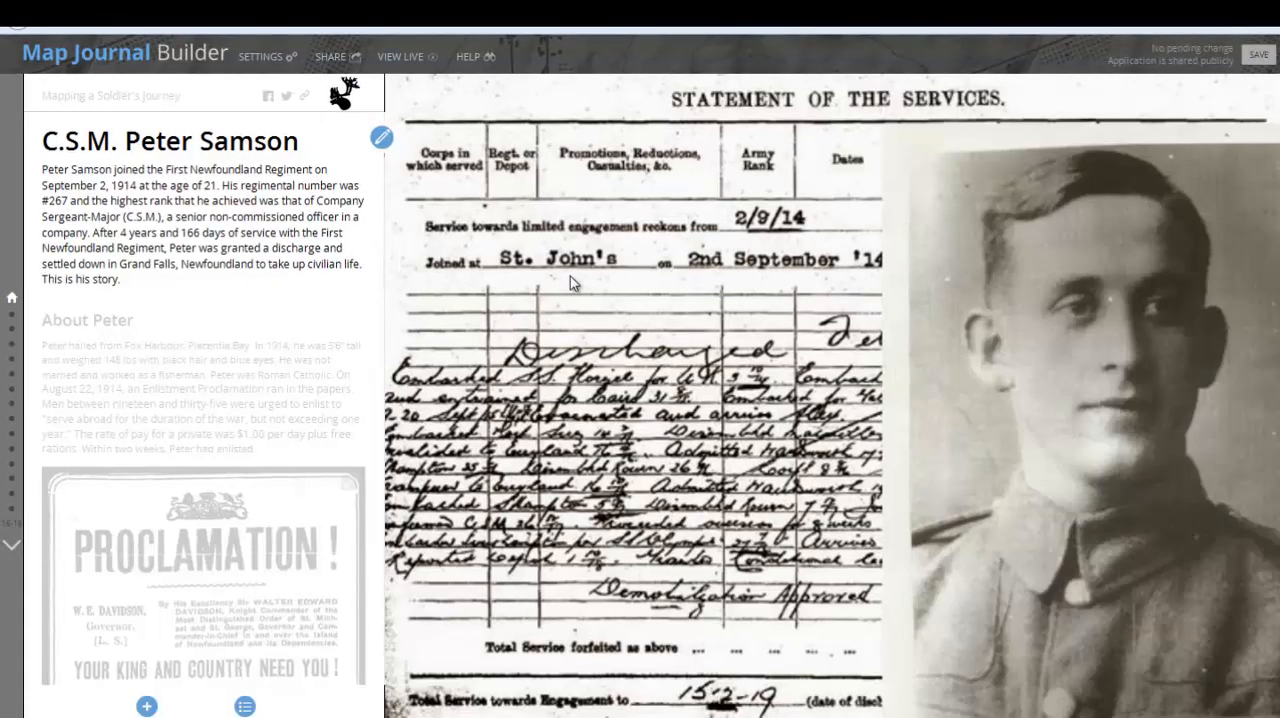
left_click(381, 140)
left_click(822, 493)
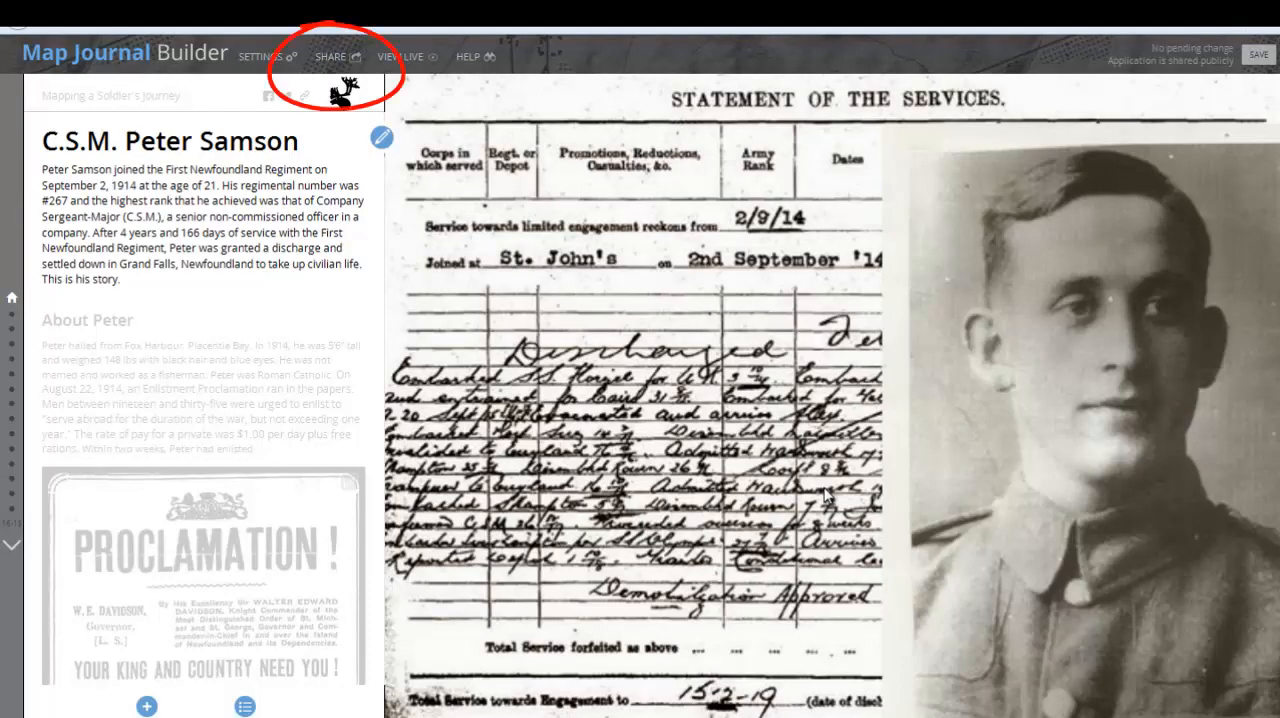
Copy the finished journal's short link from its sharing options
left_click(327, 58)
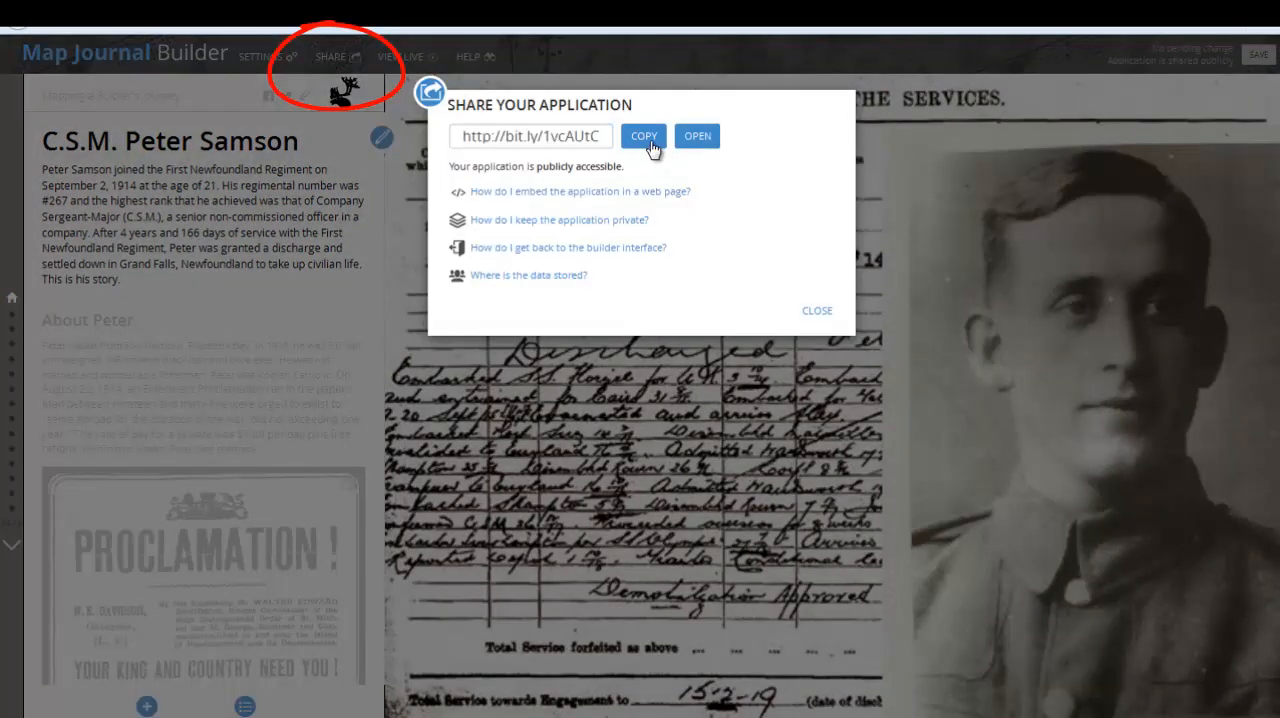
left_click(649, 139)
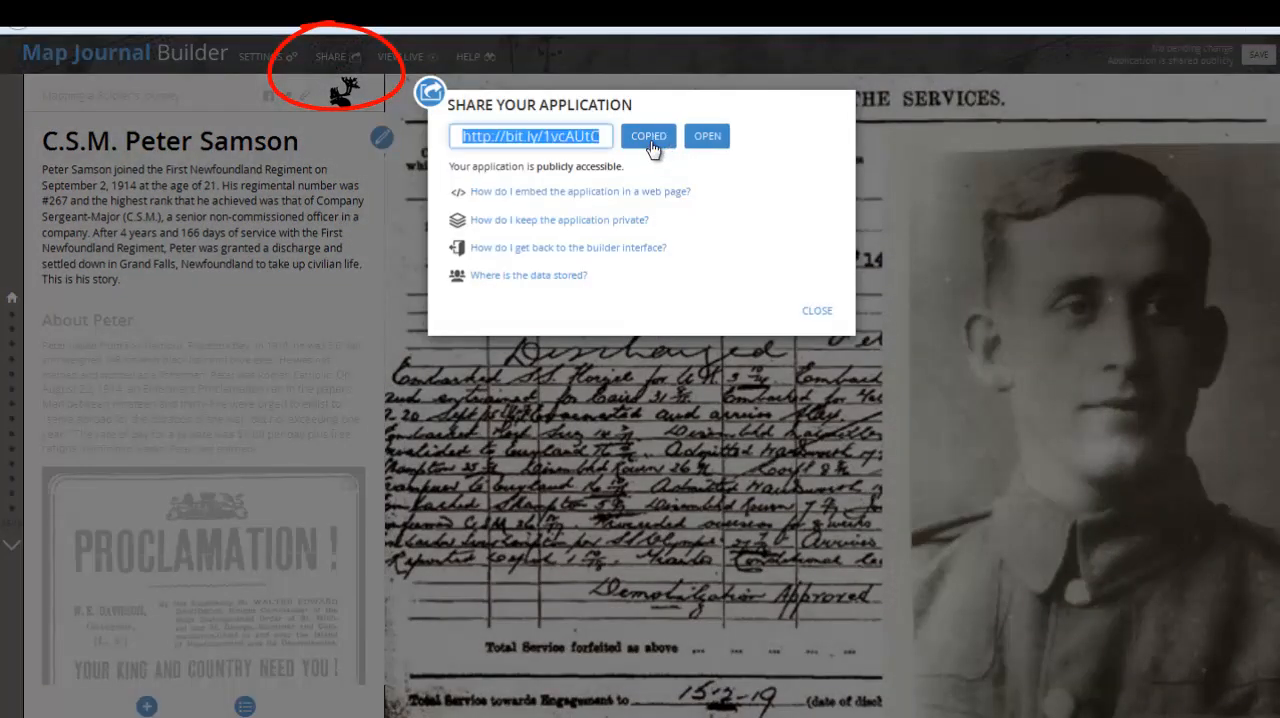